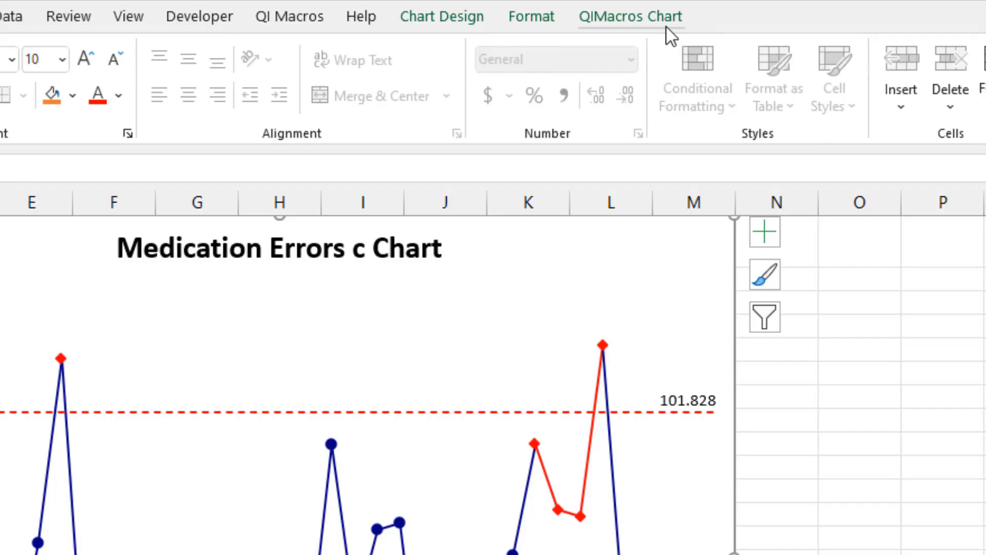
# Step: Paste the copied new months of medication error data below the existing rows, starting at cell A38
pyautogui.click(667, 26)
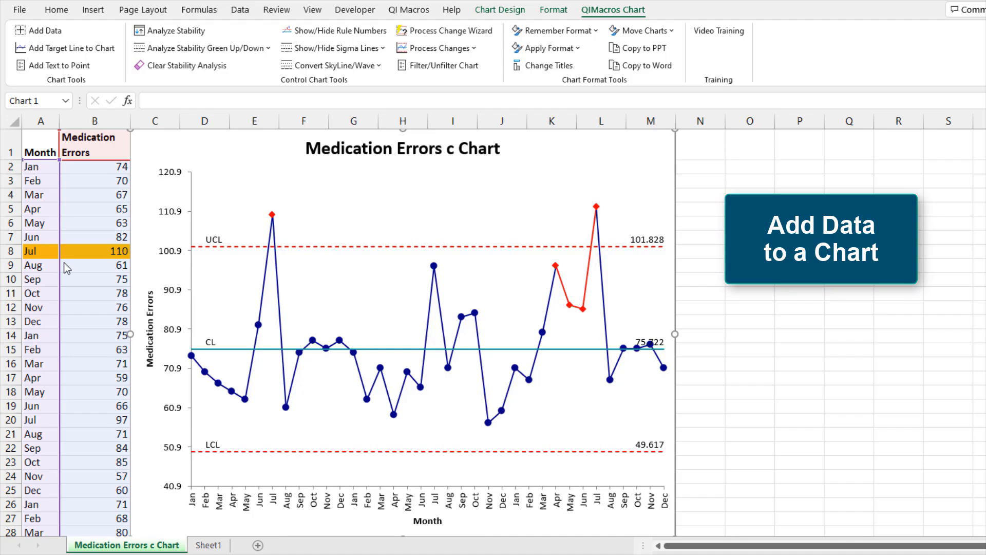
pyautogui.scroll(-5, 67, 267)
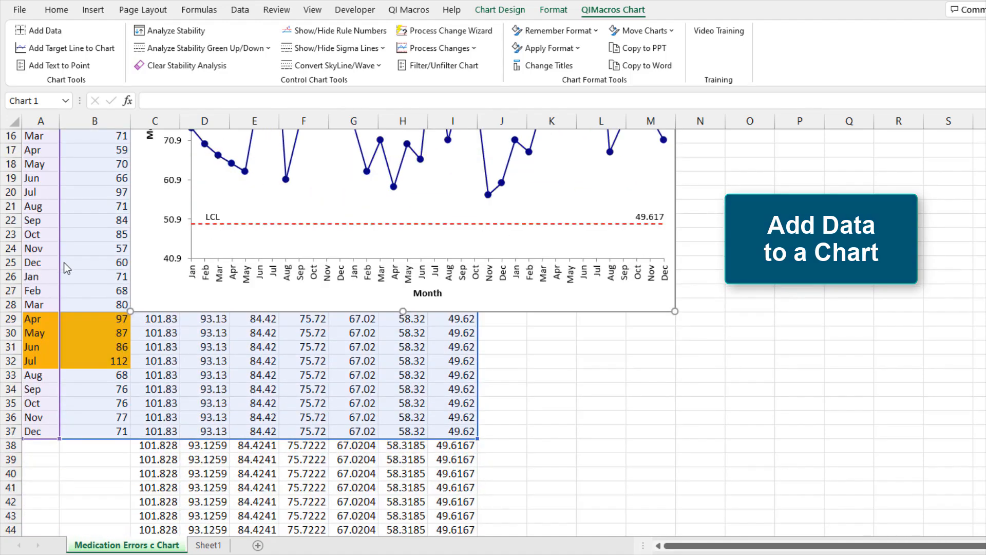
pyautogui.click(40, 447)
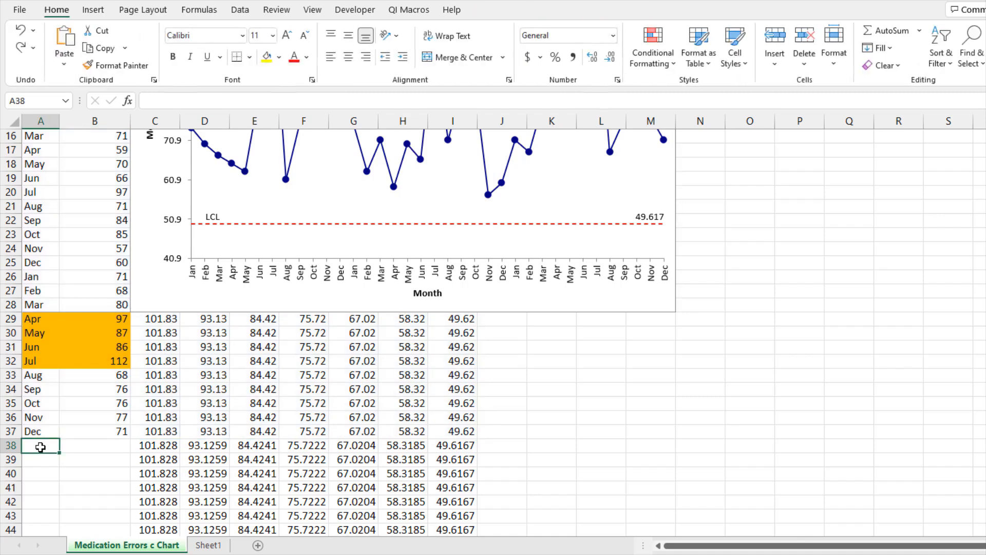
pyautogui.hotkey('ctrl', 'v')
# Step: Add 5 rows of data to the Medication Errors c chart and rerun its stability analysis
pyautogui.scroll(5, 97, 463)
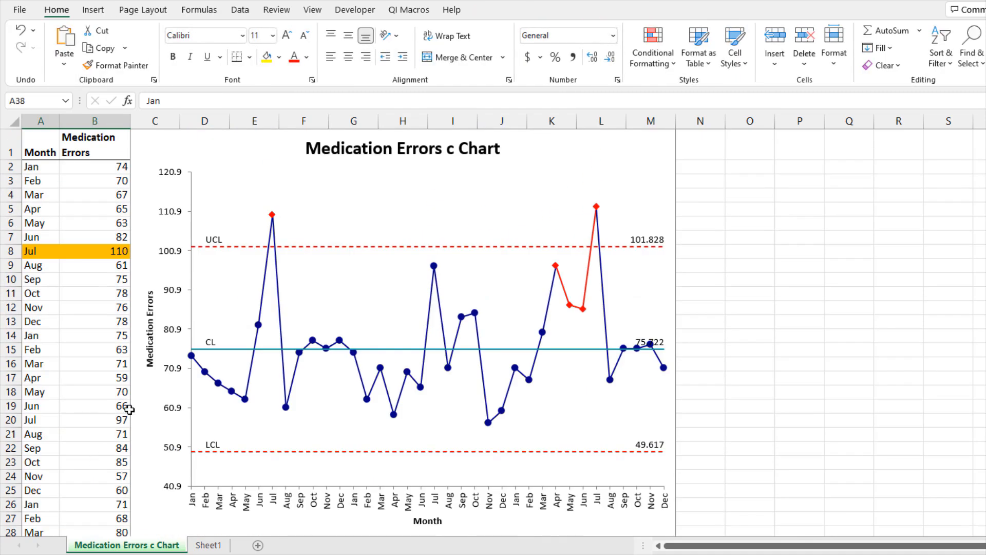
pyautogui.click(600, 154)
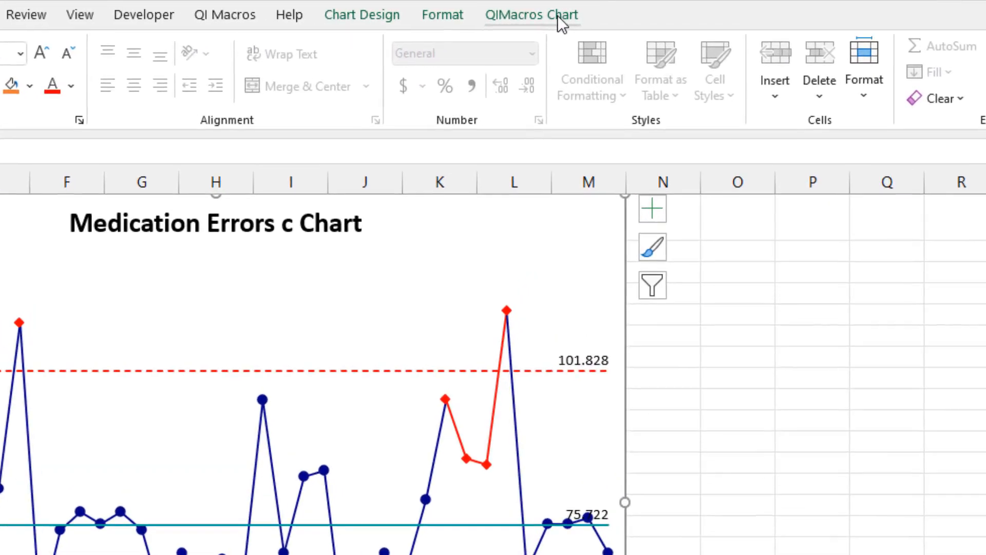
pyautogui.click(553, 17)
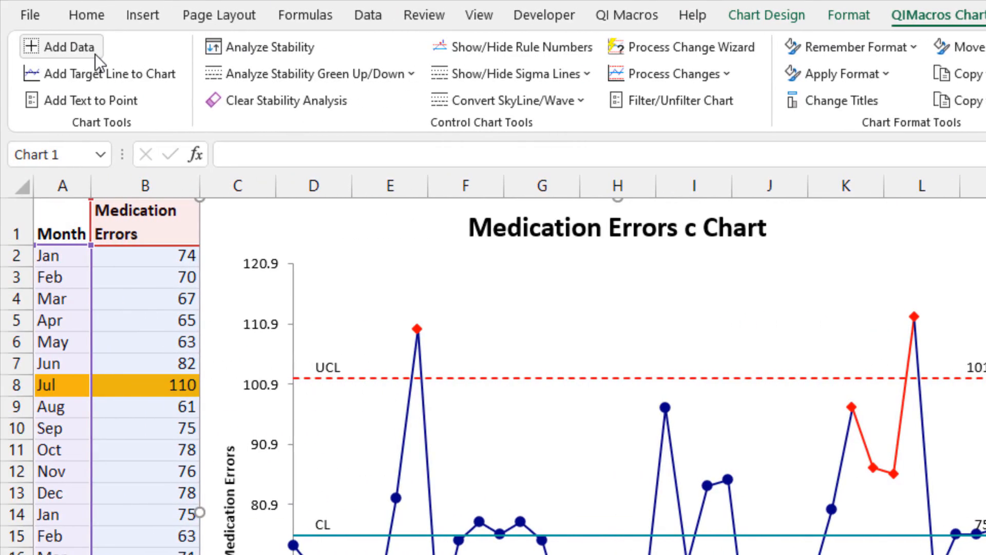
pyautogui.click(77, 51)
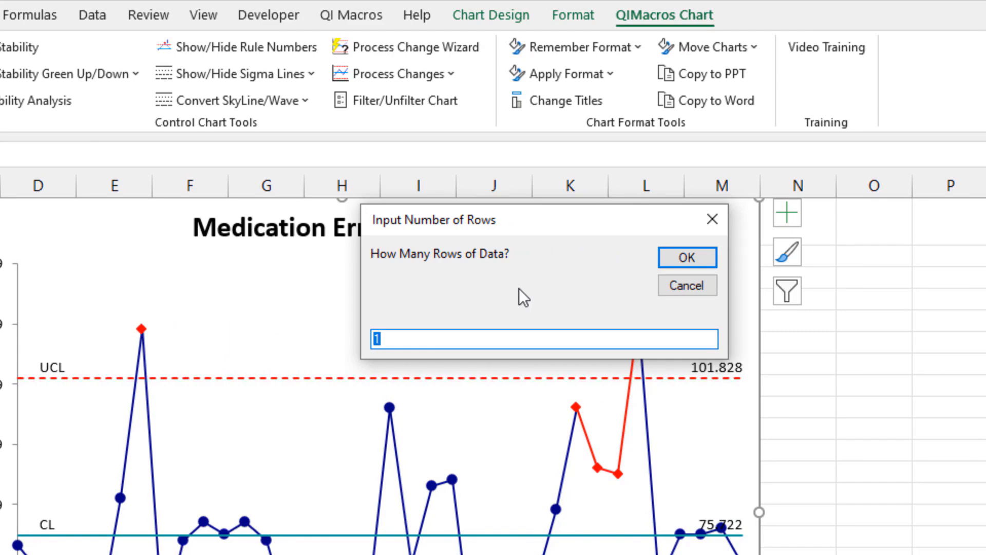
pyautogui.write('5')
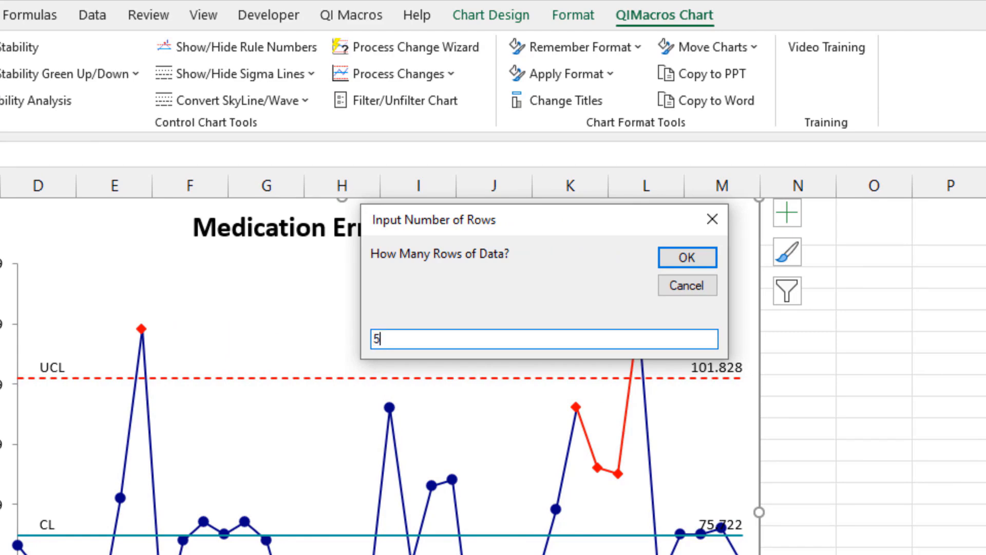
pyautogui.click(679, 260)
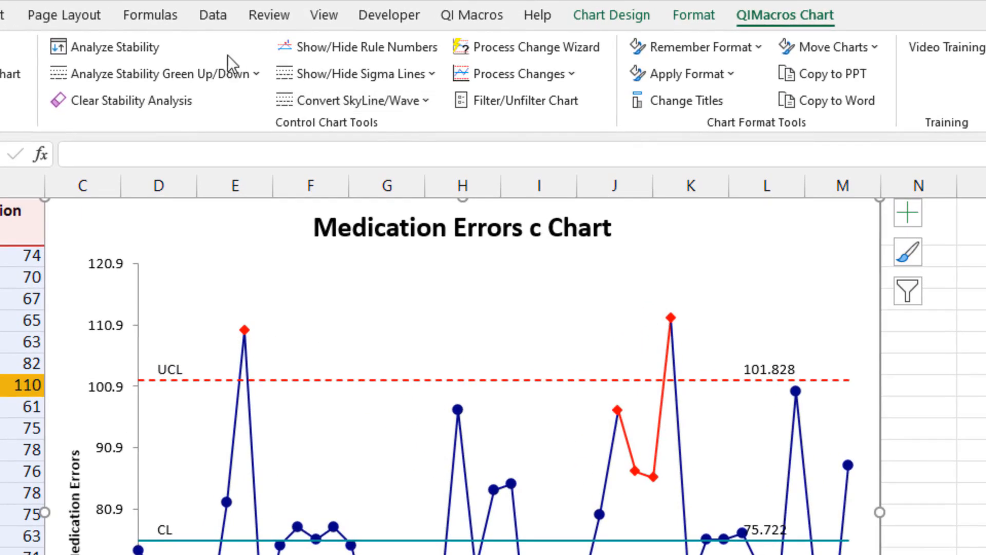
pyautogui.click(135, 47)
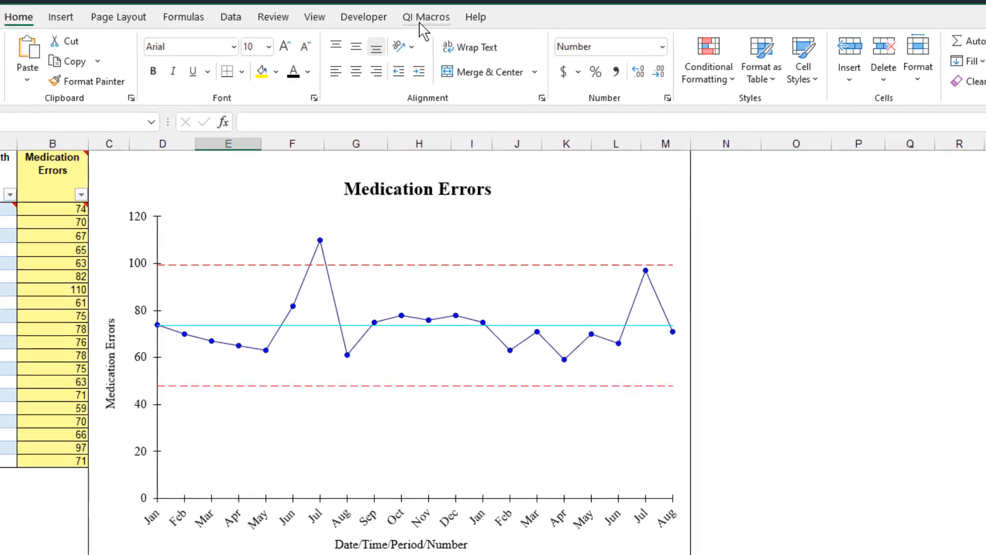
pyautogui.click(420, 22)
pyautogui.click(647, 79)
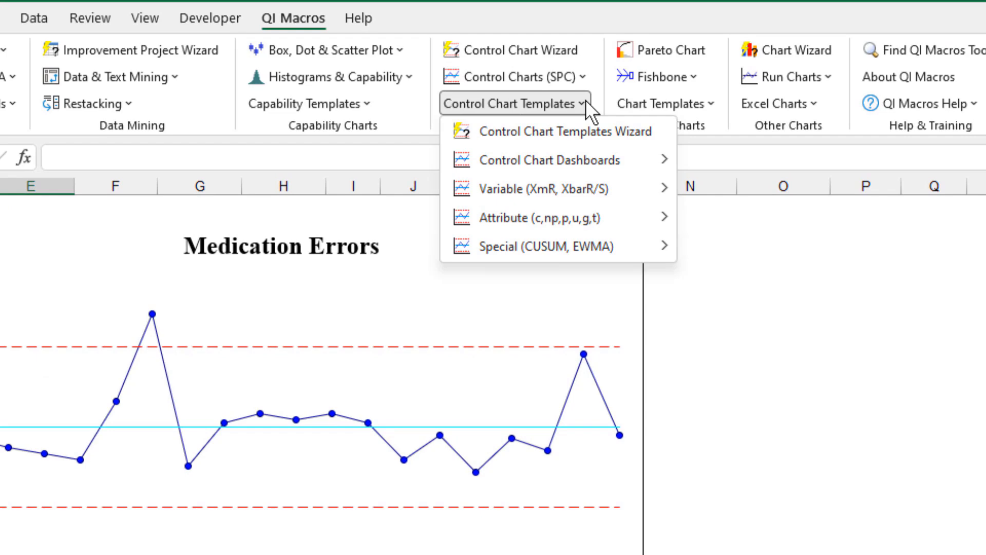
pyautogui.moveTo(645, 218)
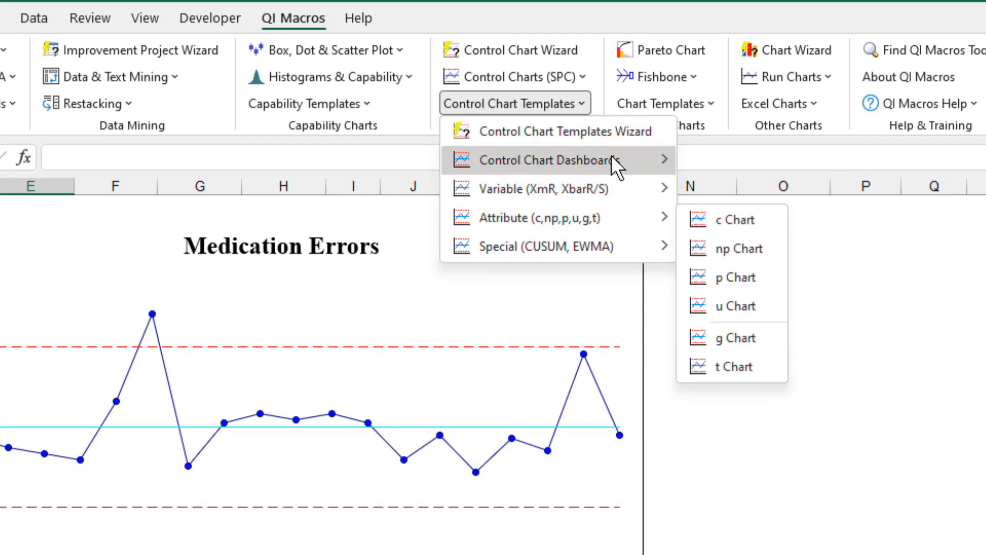
pyautogui.click(580, 105)
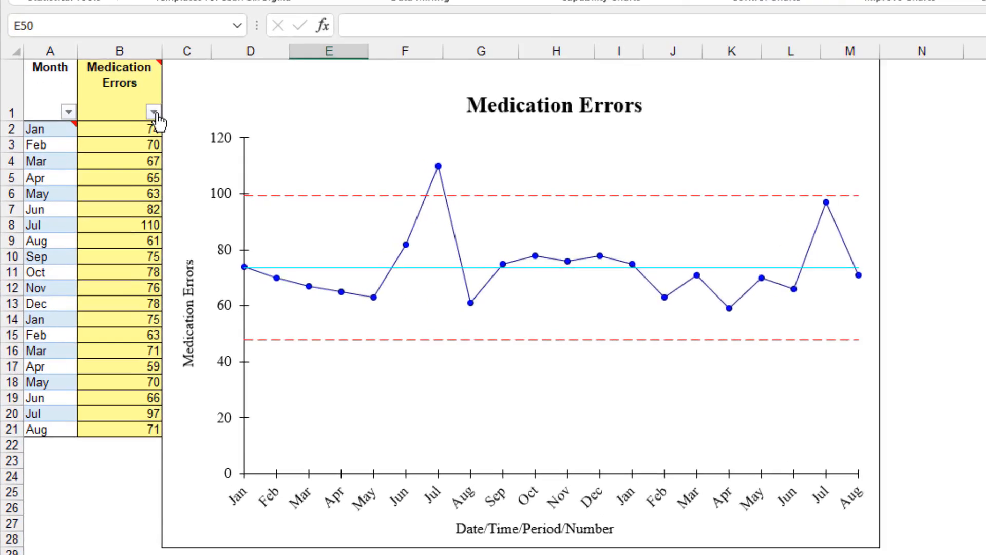
pyautogui.click(171, 94)
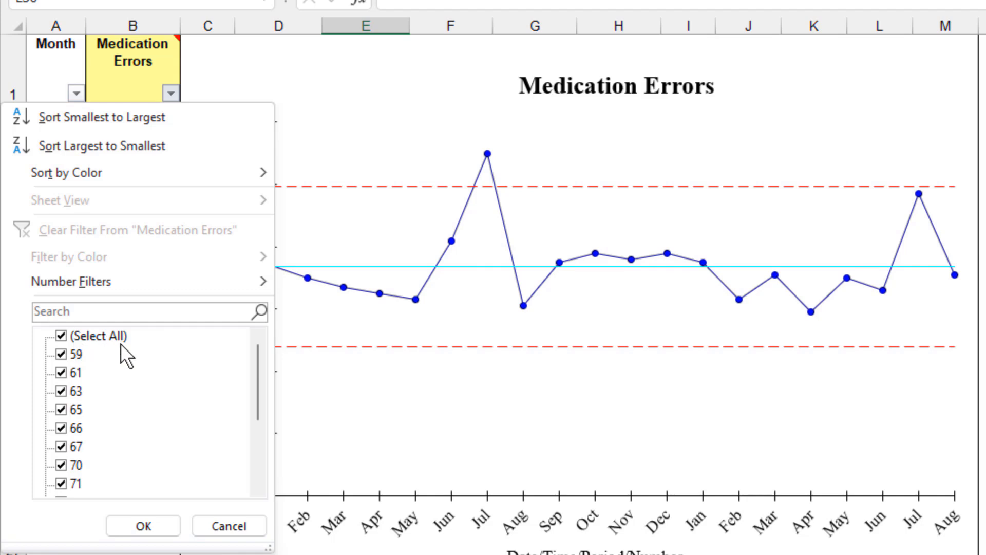
pyautogui.click(143, 526)
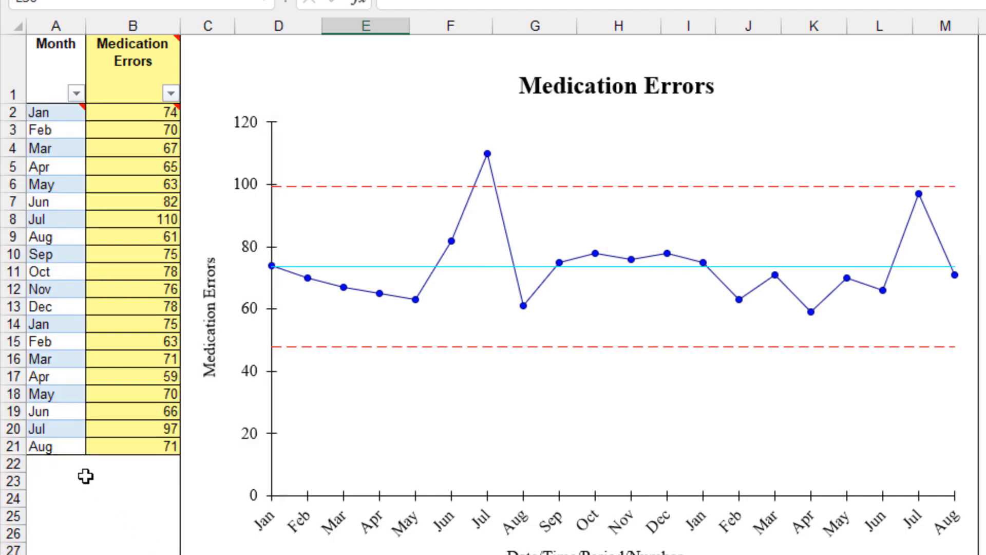
# Step: Add Sep 84, Oct 85, Nov 57, Dec 60 and Jan 71 from A22 in the c chart template, and analyze the chart's stability
pyautogui.click(39, 467)
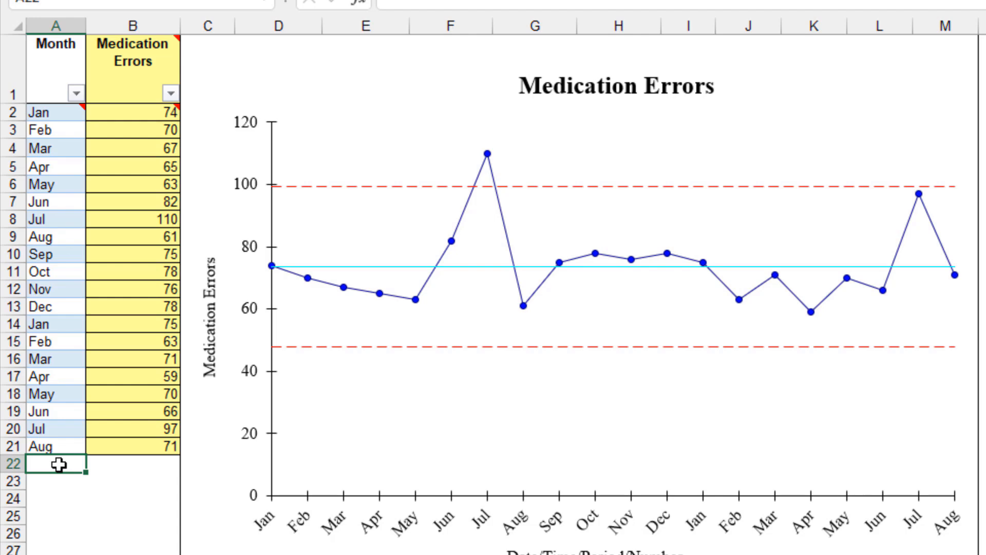
pyautogui.write('Sep\t84 Oct\t85 Nov\t57 Dec\t60 Jan\t71')
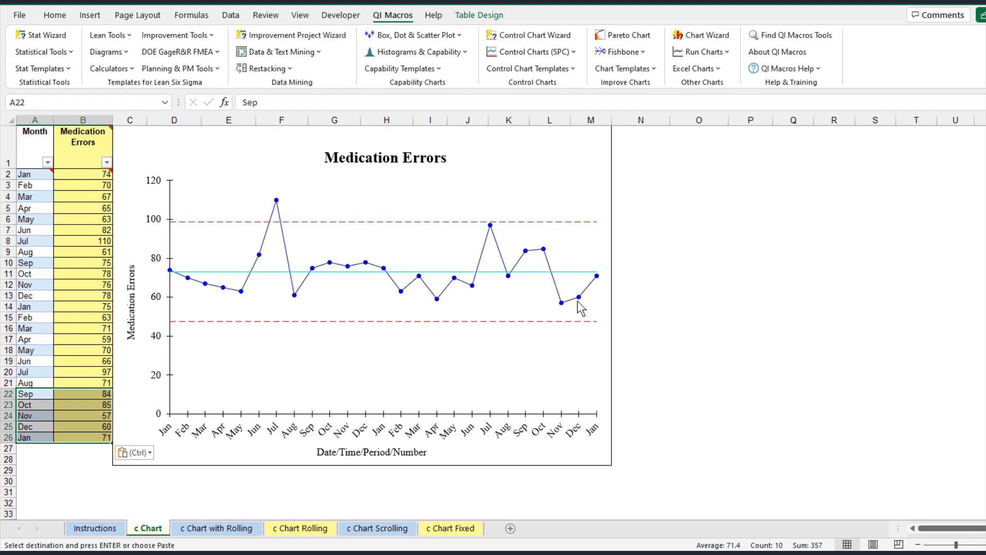
pyautogui.click(575, 156)
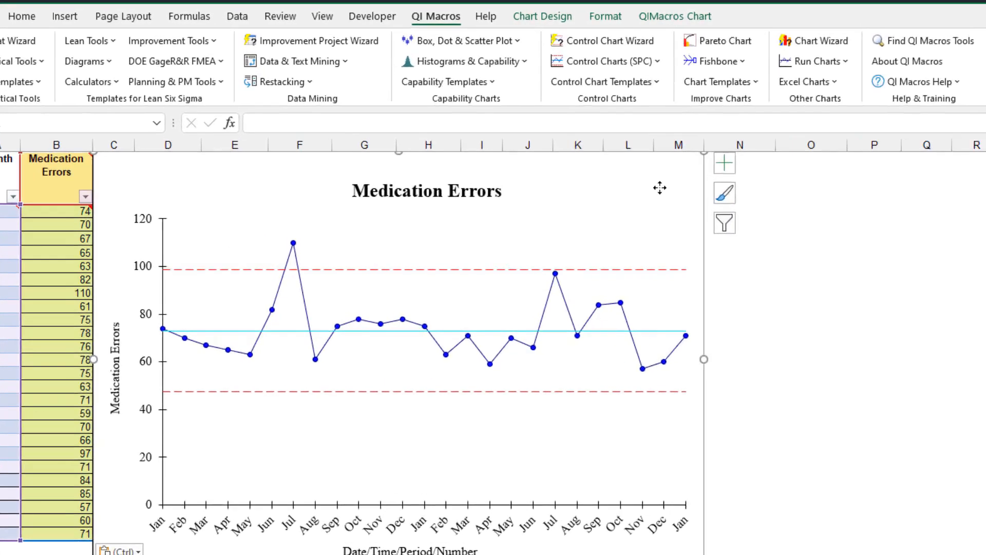
pyautogui.click(668, 15)
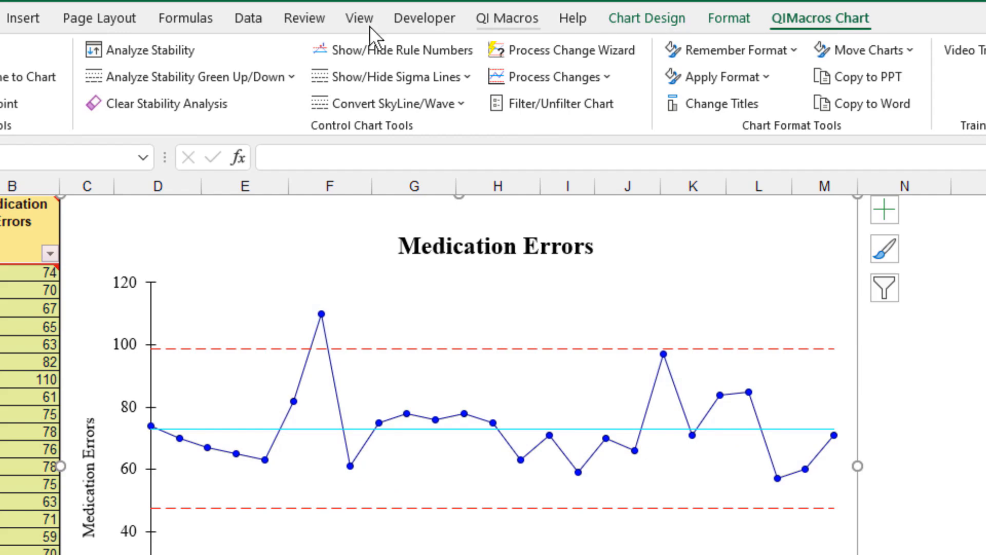
pyautogui.click(174, 47)
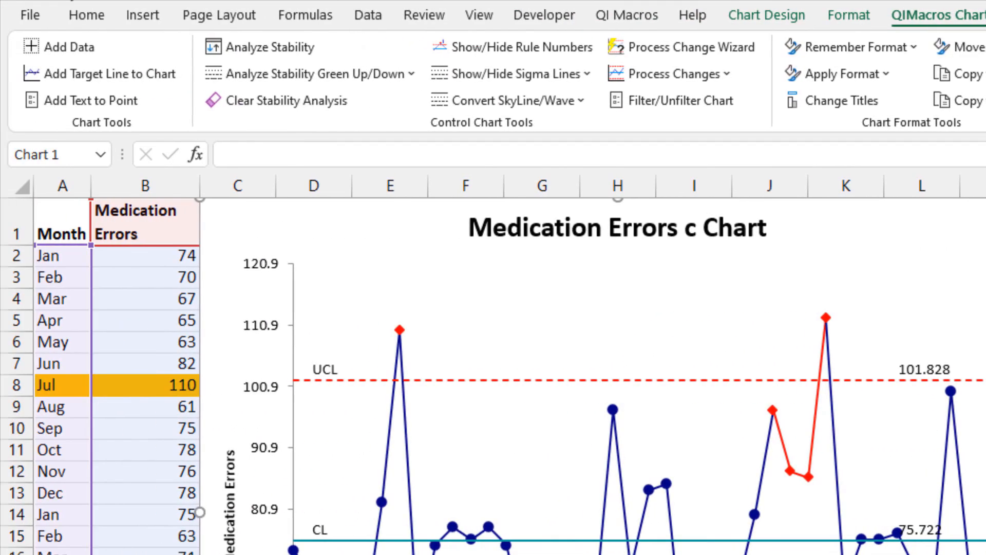
# Step: Add a target line labelled "Goal" with a value of 60 to the Medication Errors c chart
pyautogui.click(143, 80)
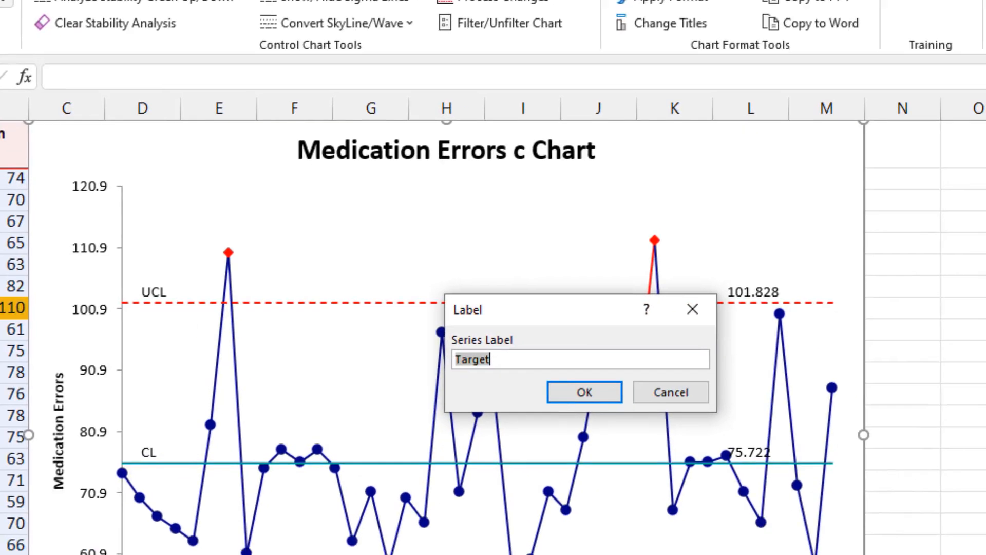
pyautogui.write('Goal')
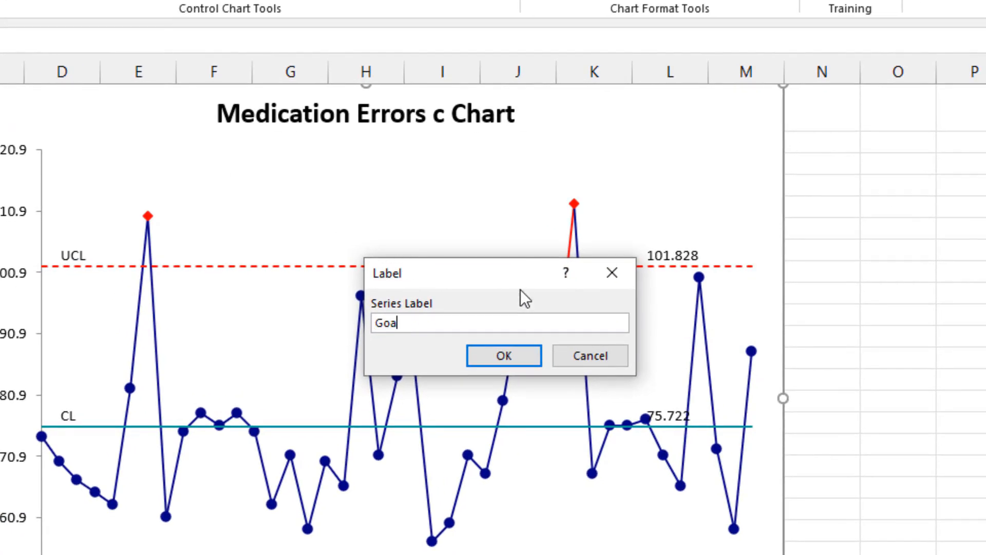
pyautogui.click(510, 359)
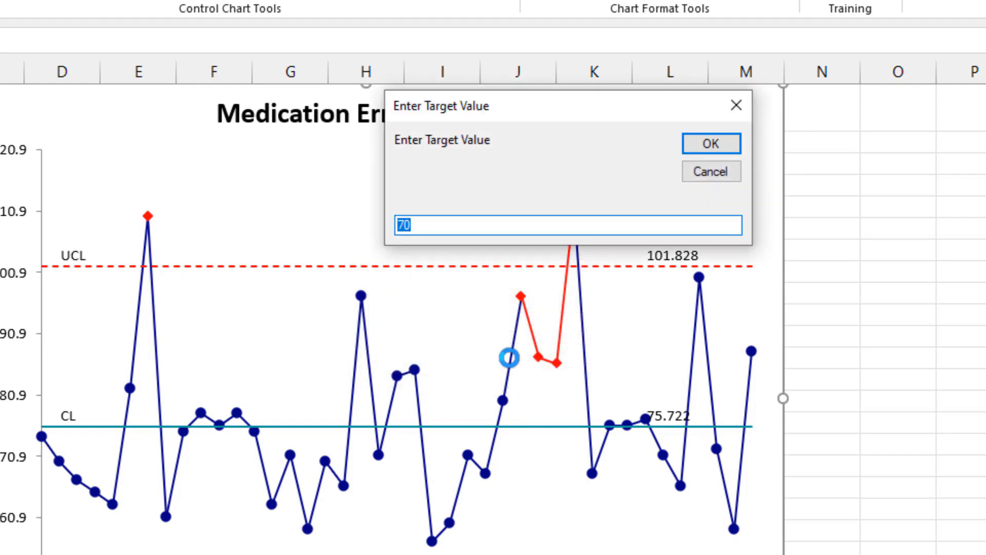
pyautogui.write('60')
pyautogui.click(707, 146)
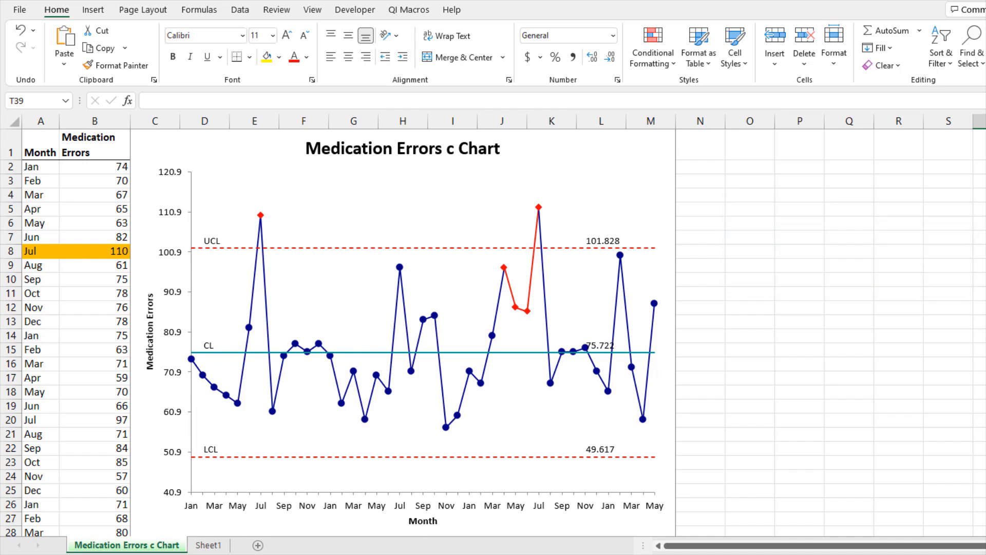
# Step: Add the text "Staffing Shortage" to the highest July point, at the end of the red run on the Medication Errors c chart
pyautogui.click(568, 275)
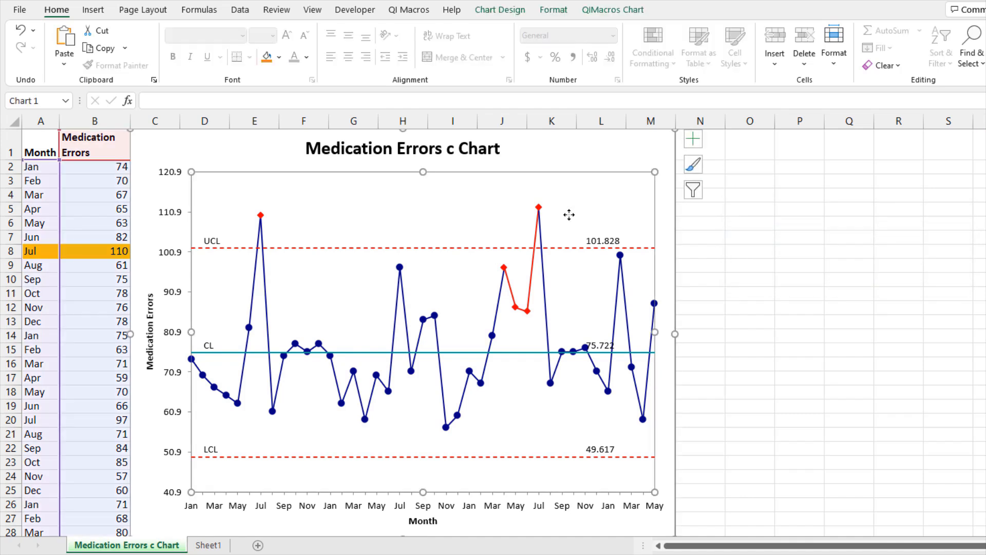
pyautogui.click(538, 208)
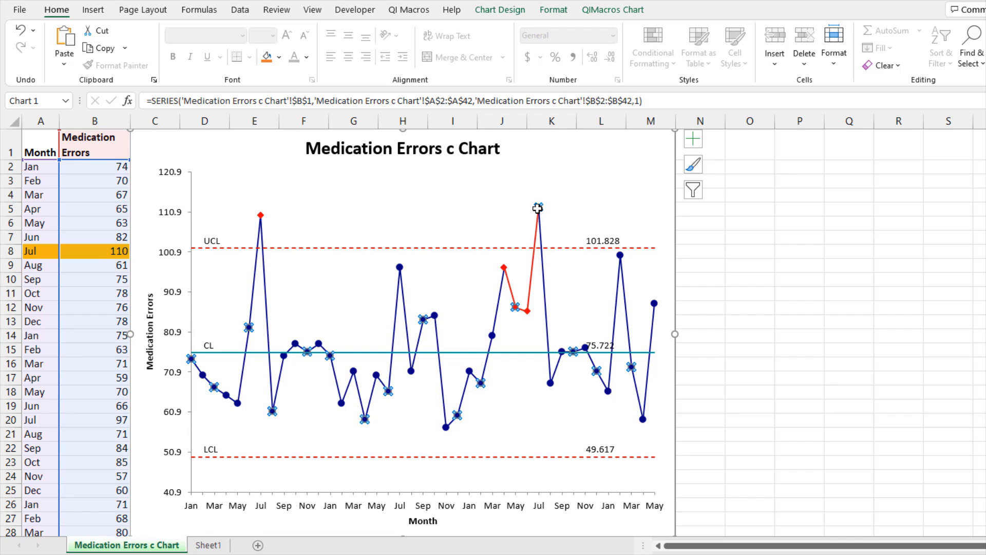
pyautogui.click(538, 208)
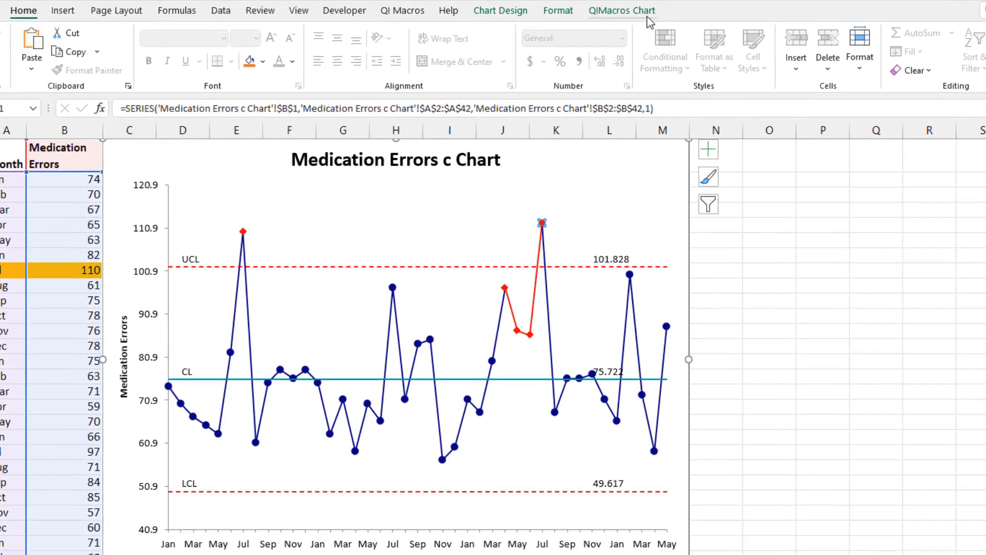
pyautogui.click(635, 14)
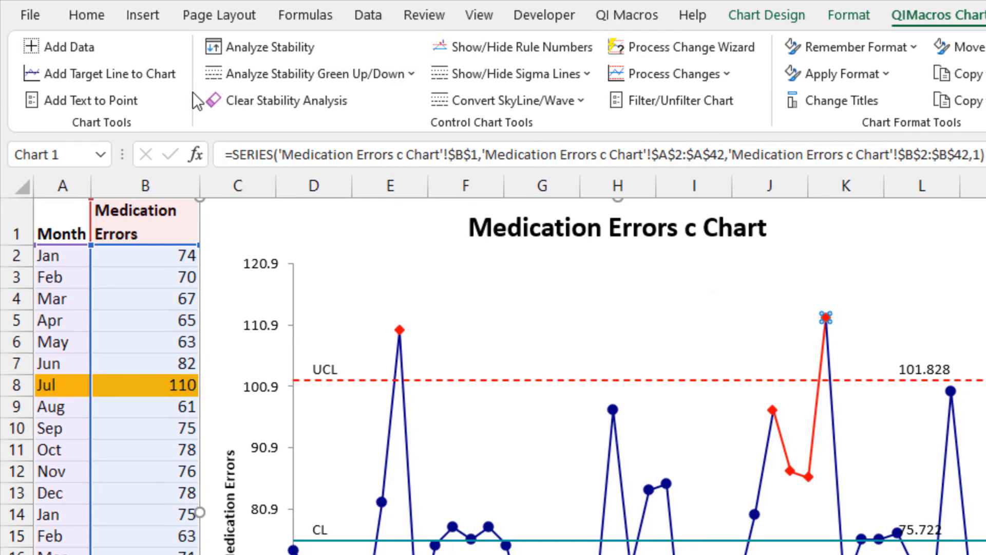
pyautogui.click(137, 104)
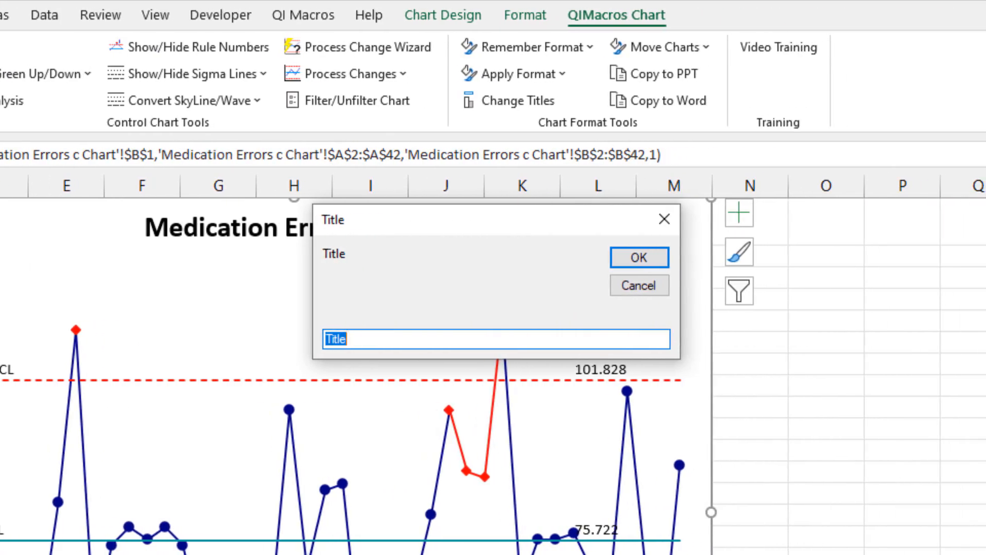
pyautogui.write('Staffing Shortage')
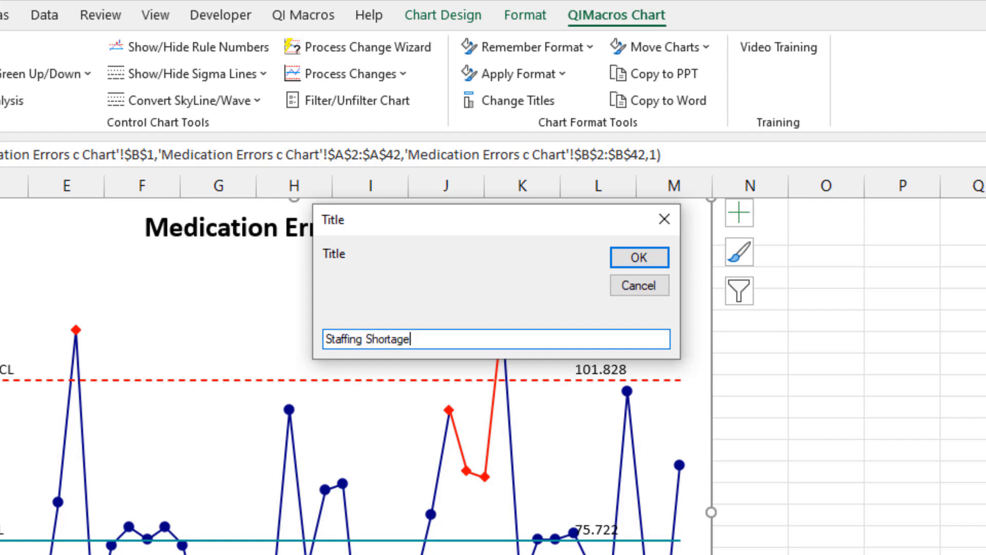
pyautogui.click(643, 255)
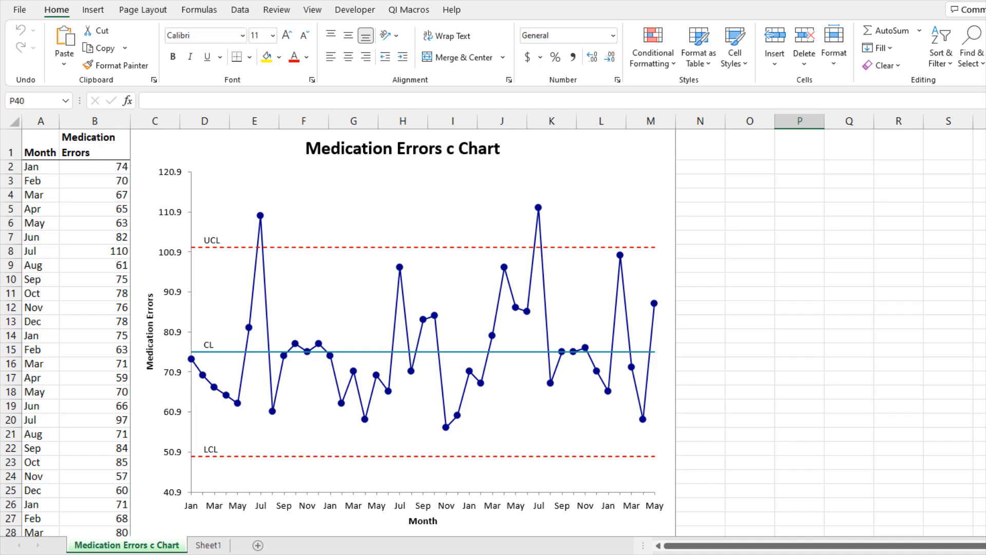
# Step: Run the stability analysis on the unanalyzed Medication Errors c chart
pyautogui.click(603, 186)
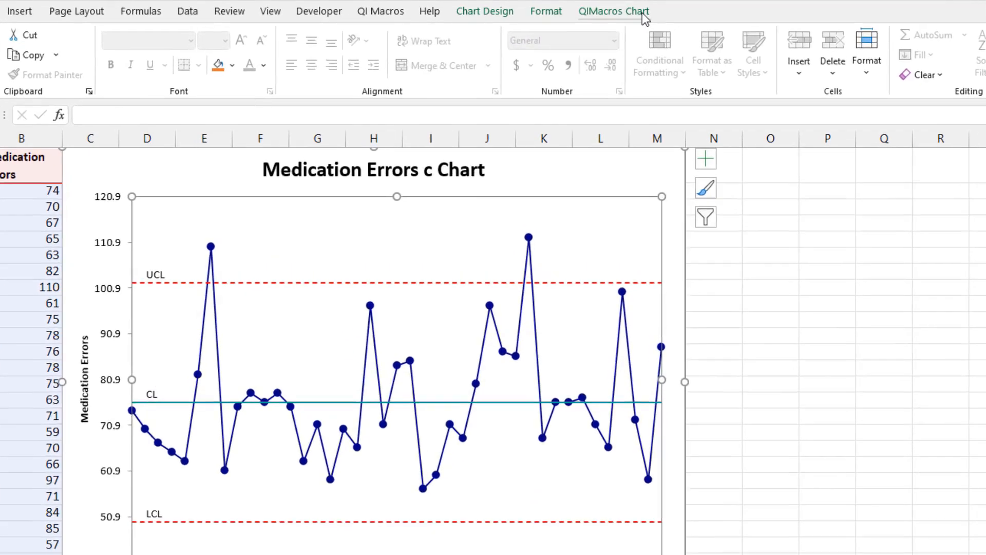
pyautogui.click(639, 12)
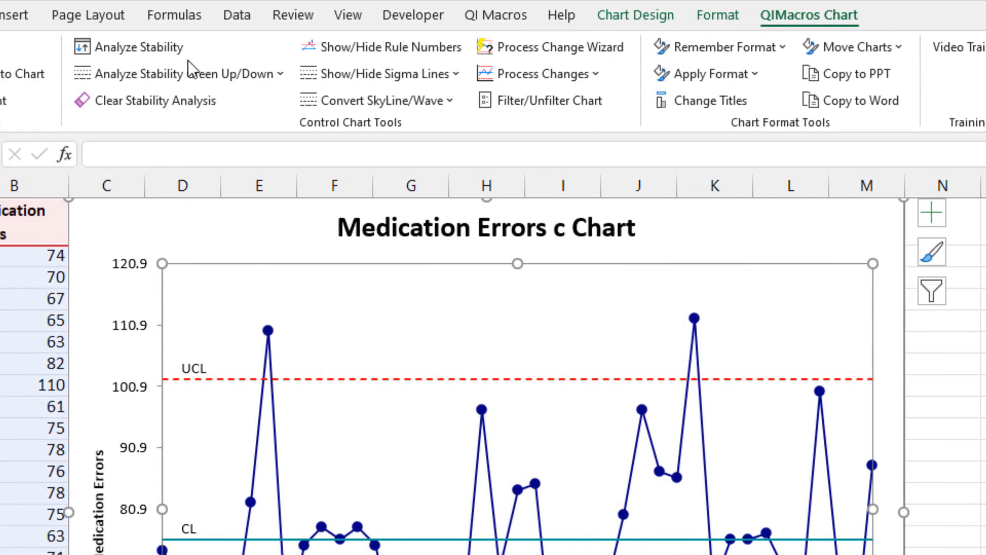
pyautogui.click(181, 54)
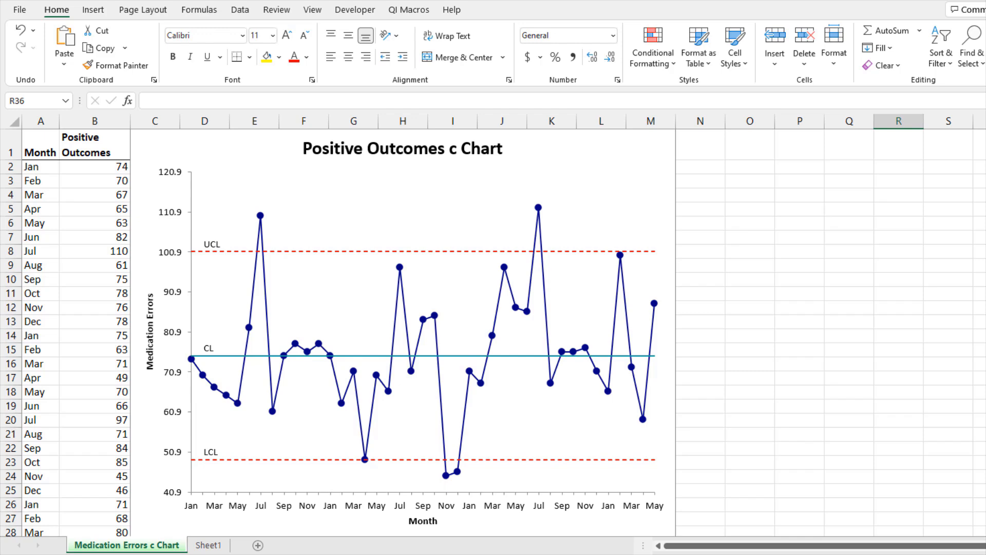
# Step: Run the Green Up stability analysis on the Positive Outcomes c chart
pyautogui.click(623, 191)
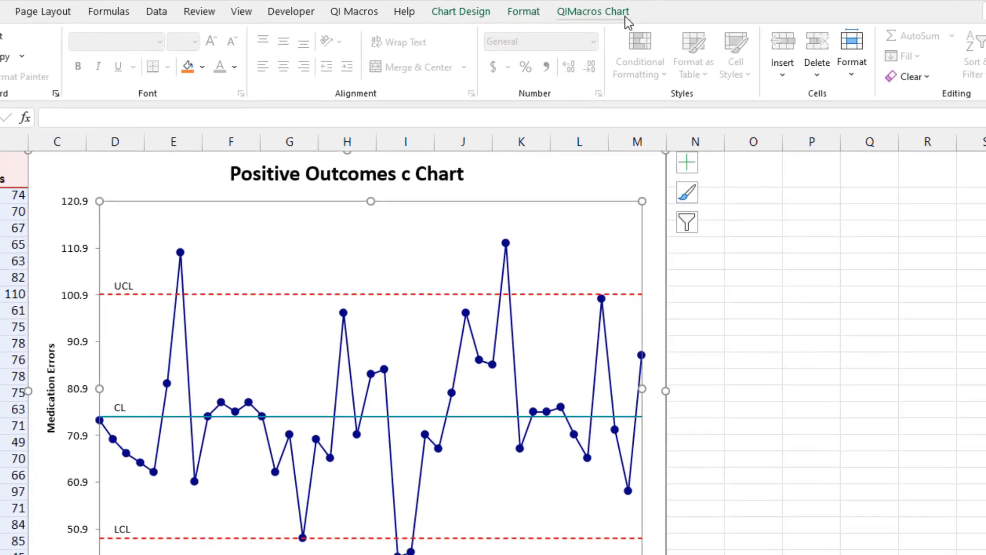
pyautogui.click(613, 10)
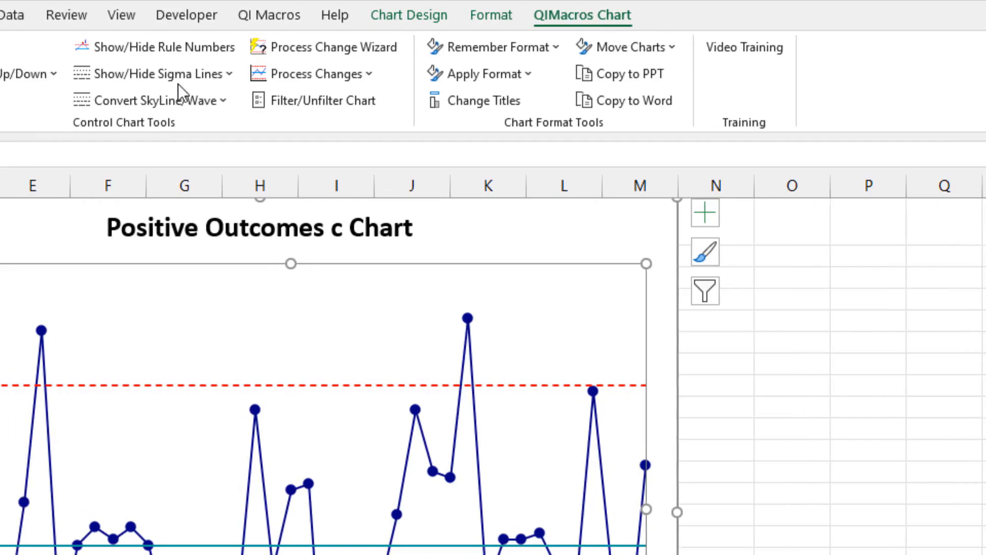
pyautogui.click(48, 82)
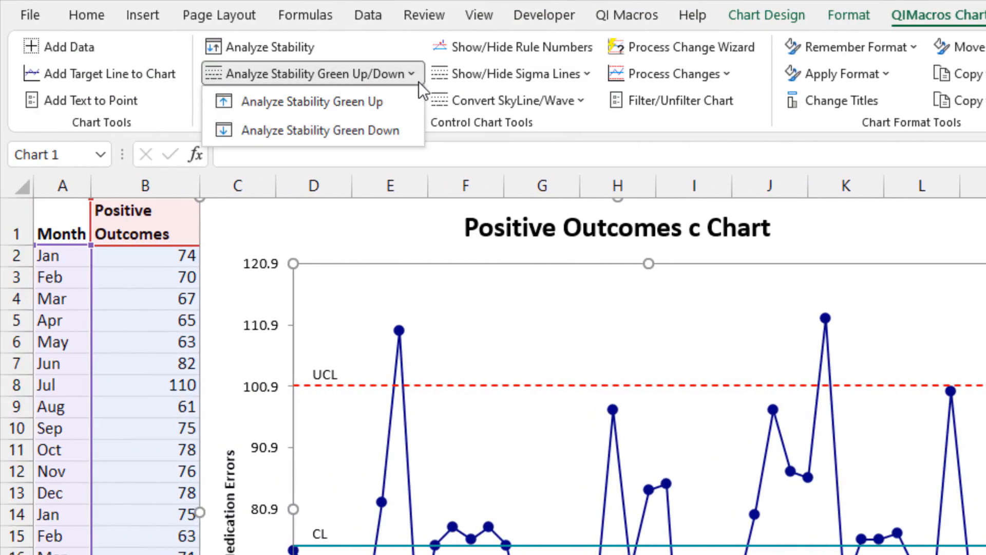
pyautogui.click(409, 98)
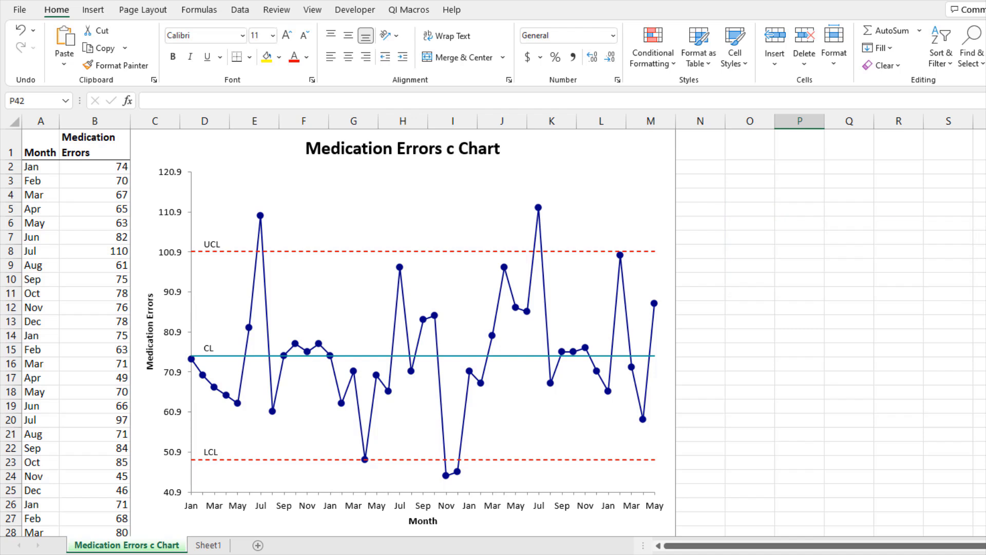
# Step: Run the Green Down stability analysis on the Medication Errors c chart
pyautogui.click(647, 167)
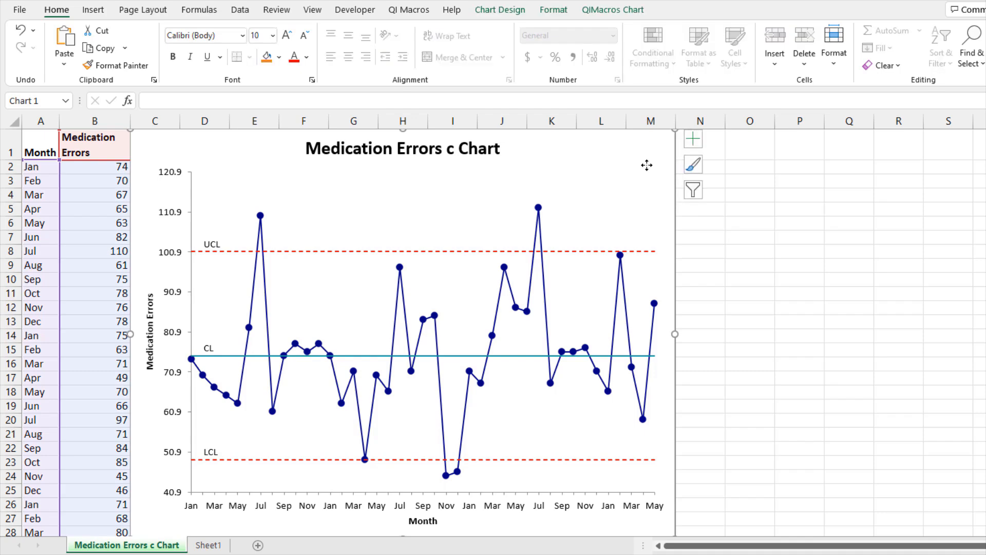
pyautogui.click(645, 14)
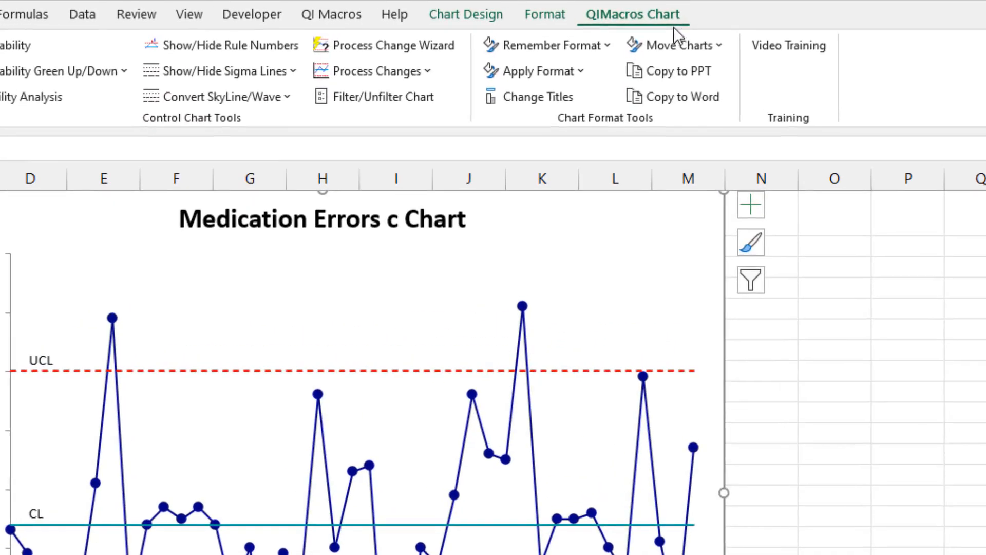
pyautogui.click(153, 82)
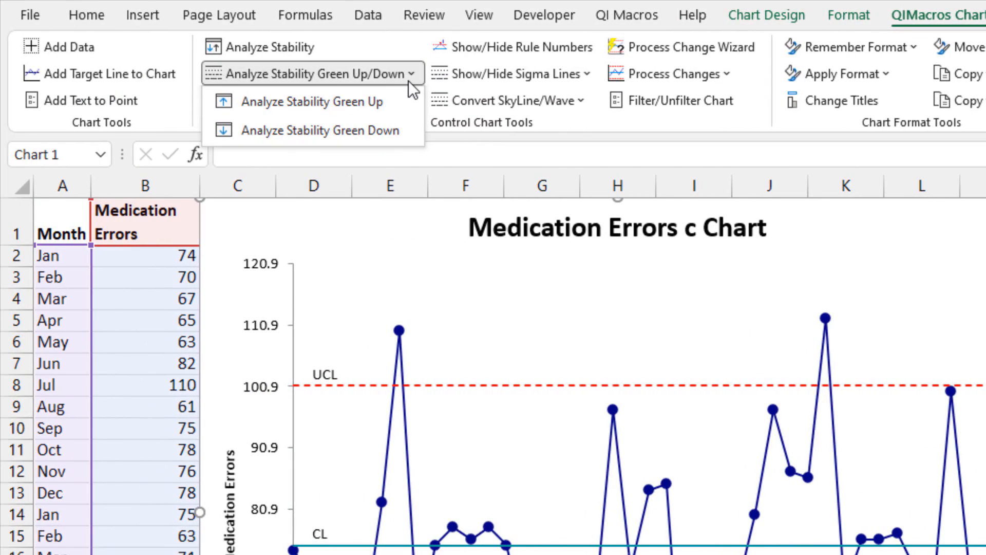
pyautogui.click(409, 124)
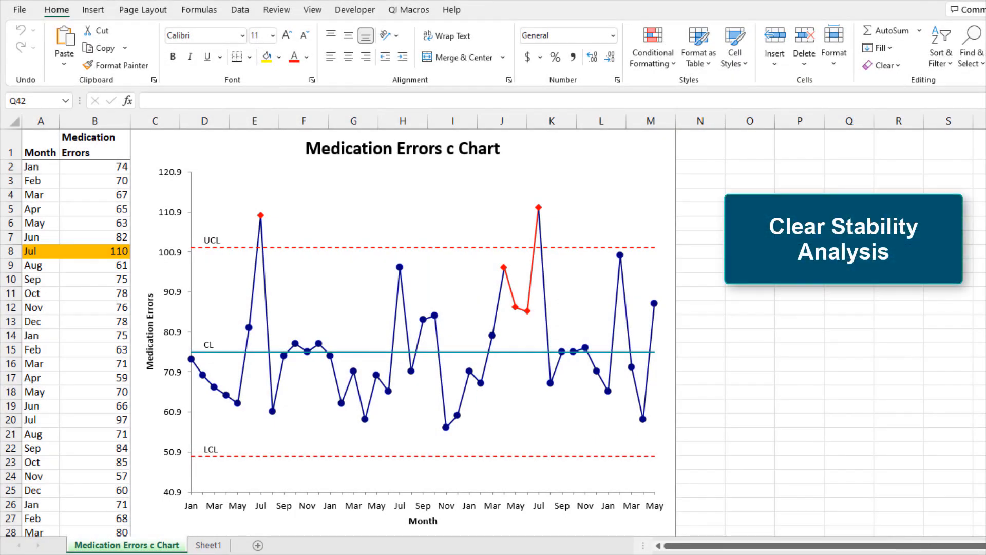
# Step: Clear the stability analysis from the Medication Errors c chart
pyautogui.click(673, 186)
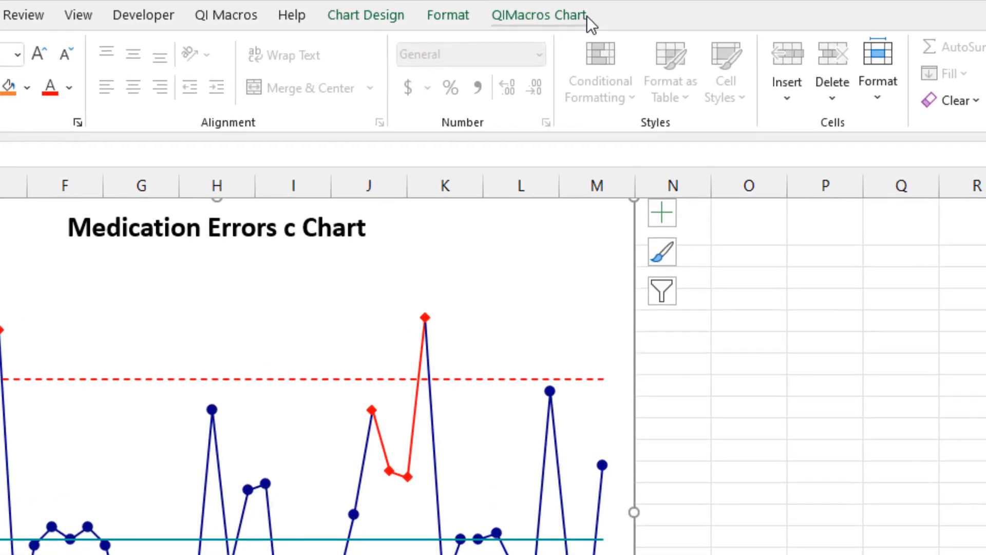
pyautogui.click(641, 10)
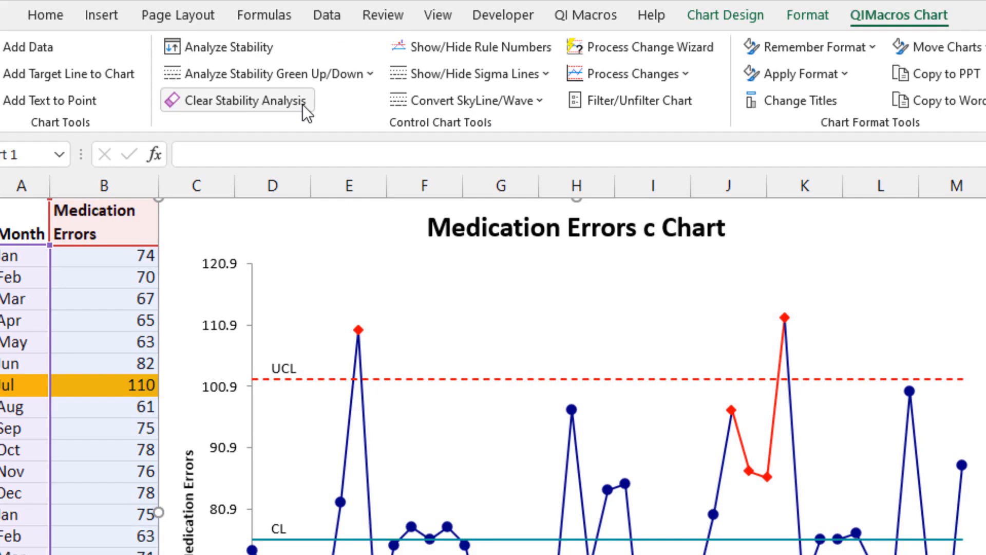
pyautogui.click(303, 103)
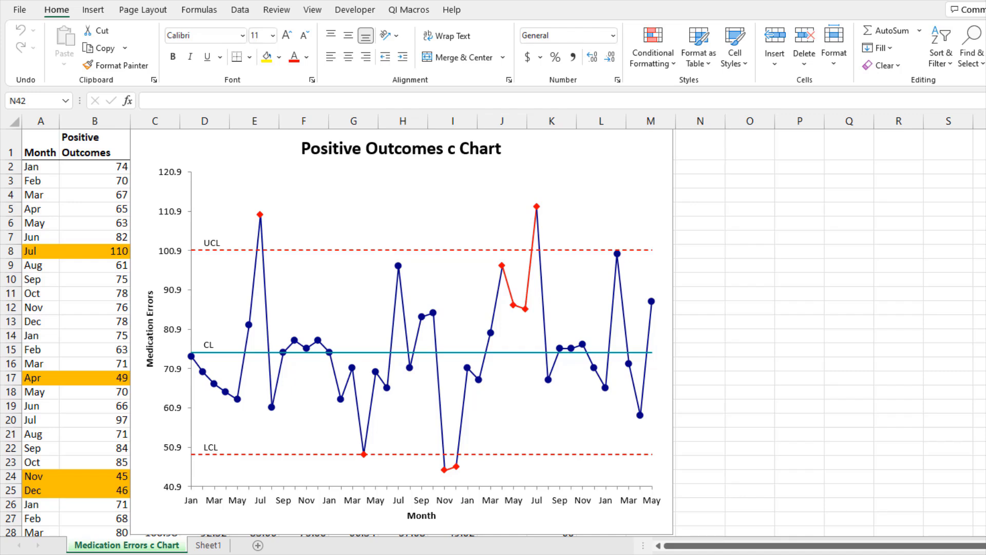
# Step: Show the rule numbers beside the unstable points on the Positive Outcomes c chart
pyautogui.click(449, 178)
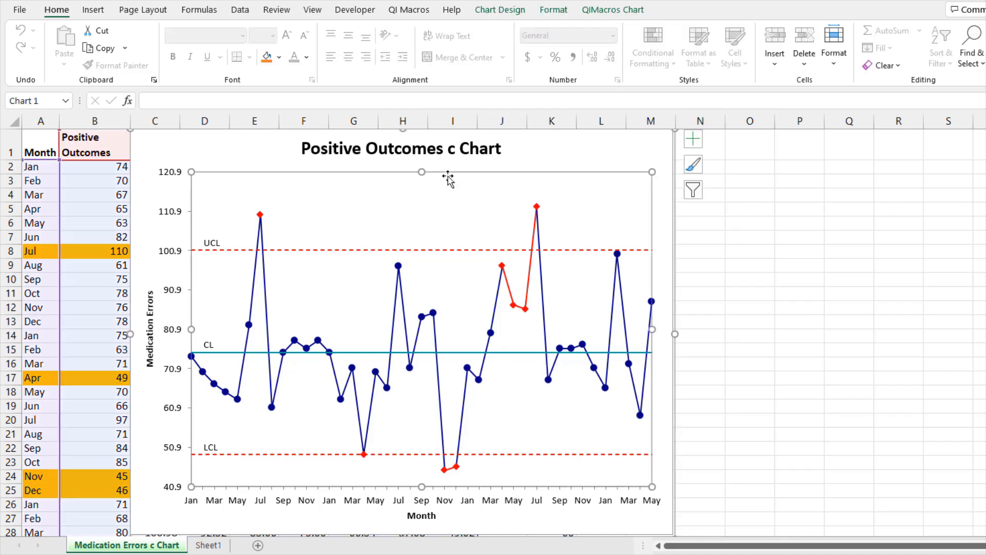
pyautogui.click(612, 15)
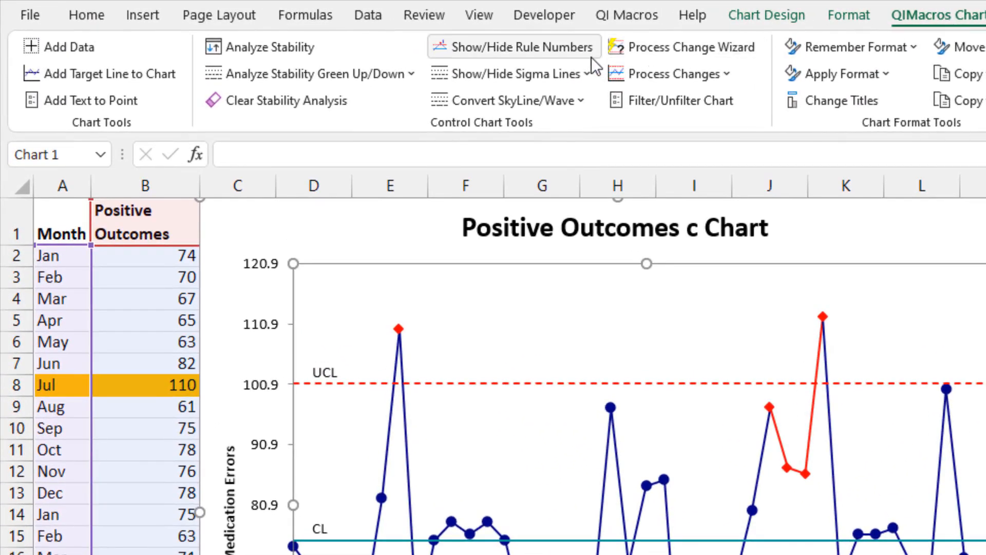
pyautogui.click(591, 55)
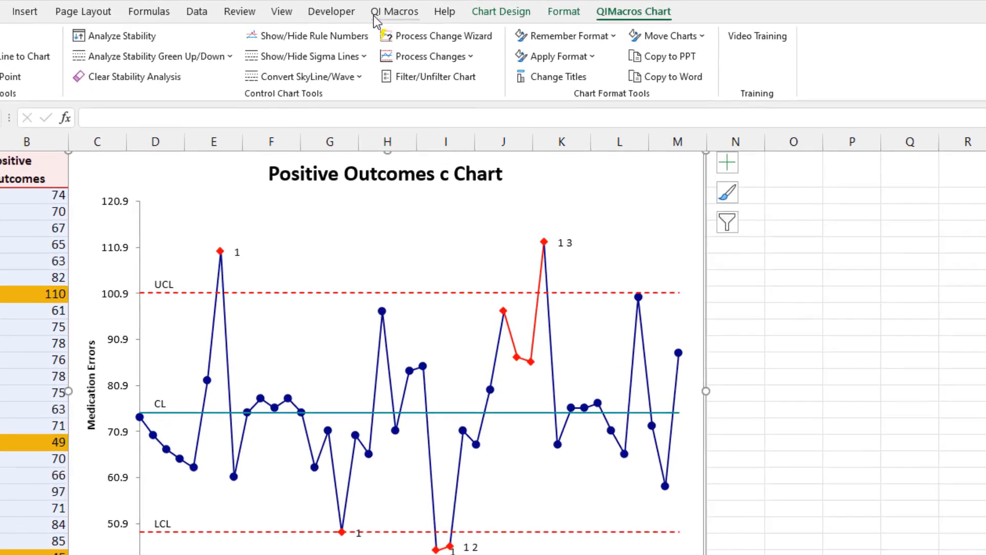
# Step: Show the control chart rules that are currently in use
pyautogui.click(376, 15)
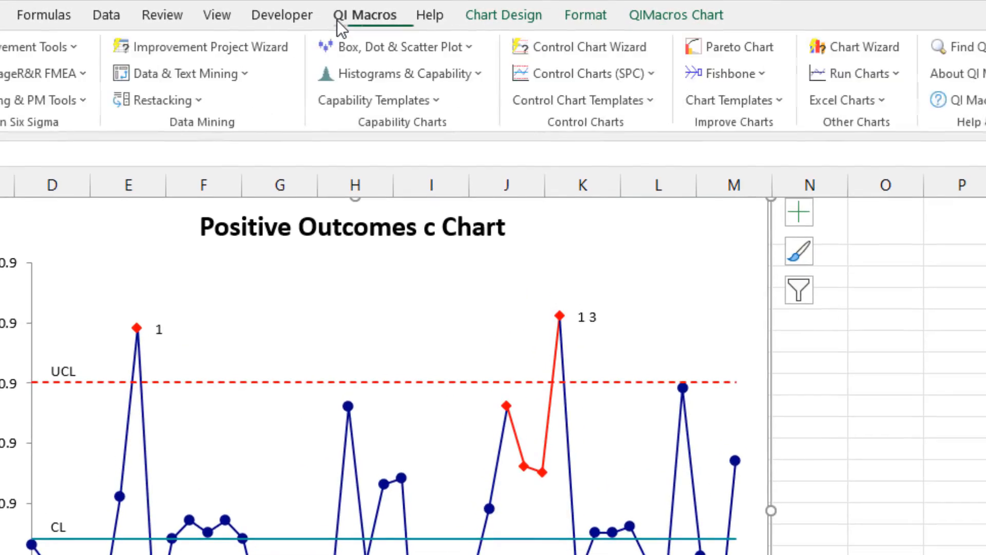
pyautogui.click(655, 75)
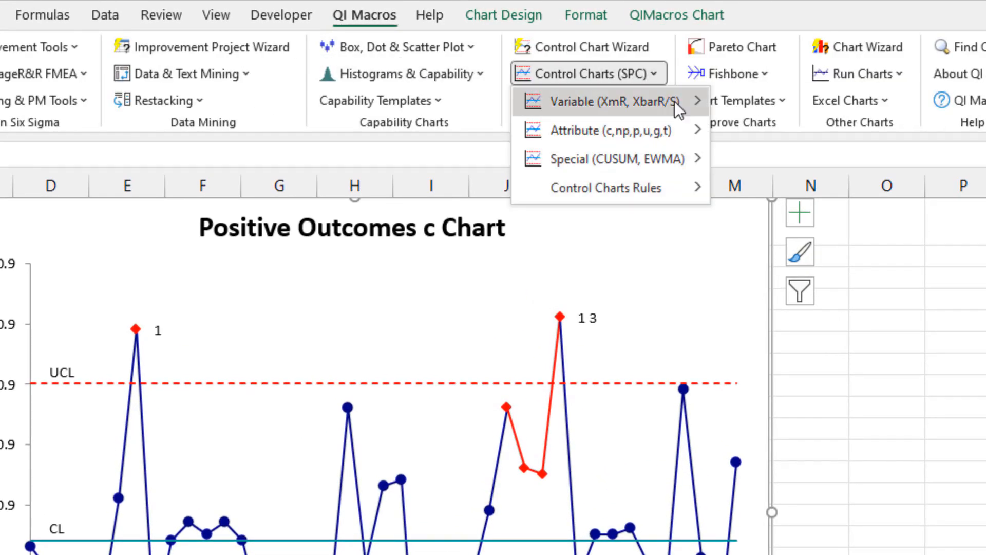
pyautogui.moveTo(696, 200)
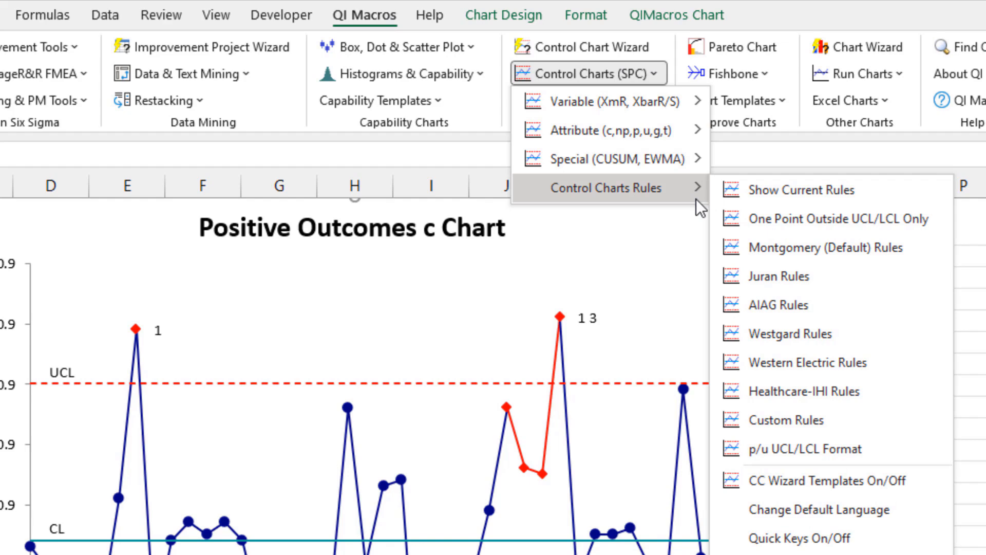
pyautogui.click(724, 192)
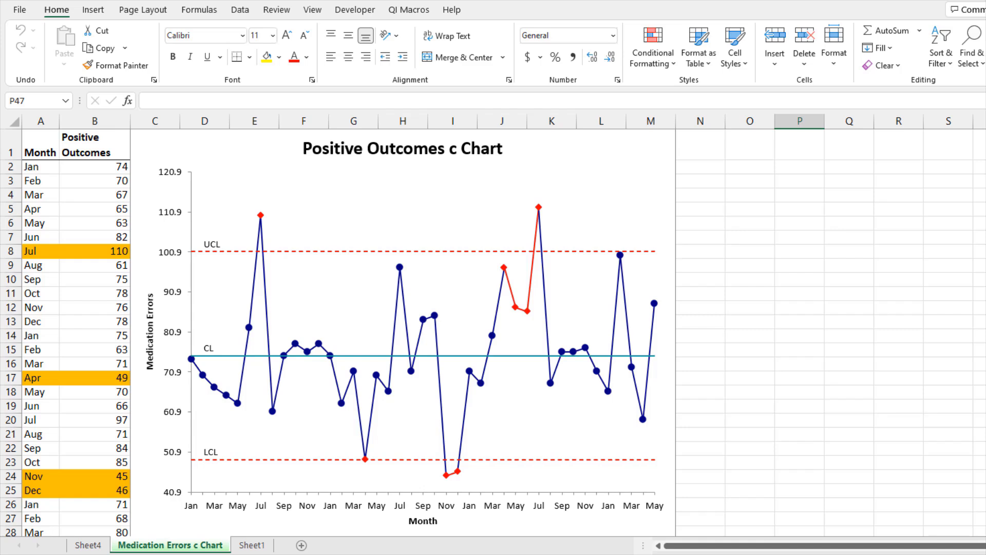
# Step: Show the 1-2 sigma lines on the Positive Outcomes c chart
pyautogui.click(644, 153)
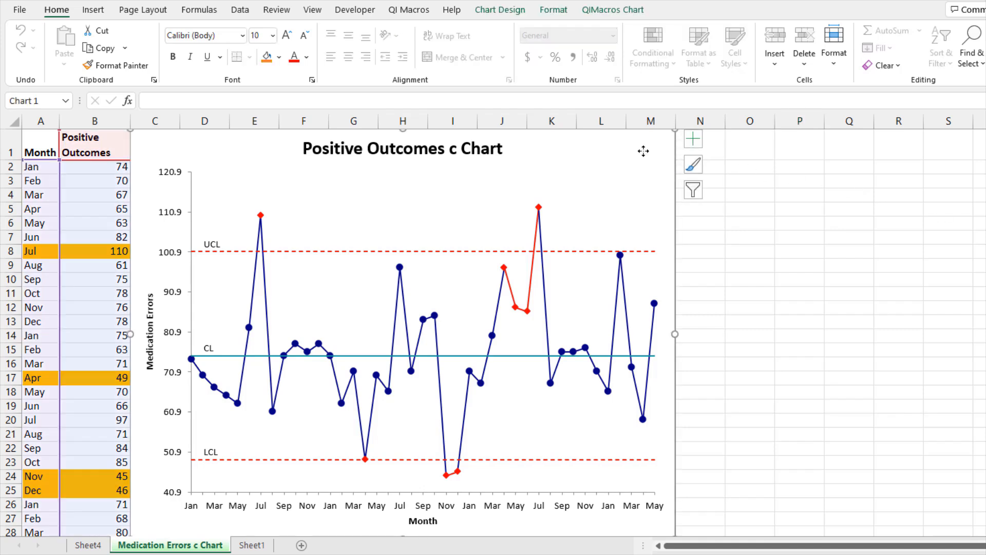
pyautogui.click(623, 12)
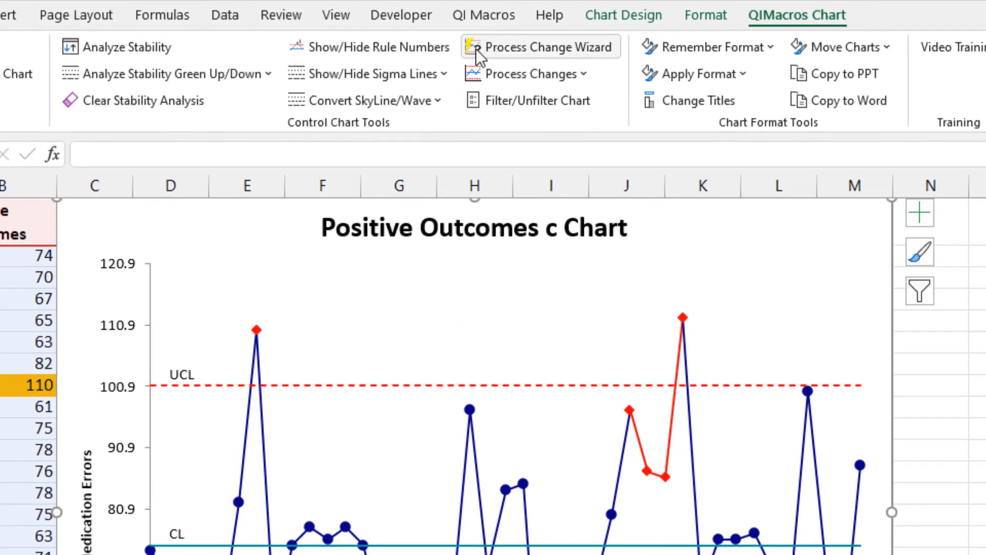
pyautogui.click(439, 78)
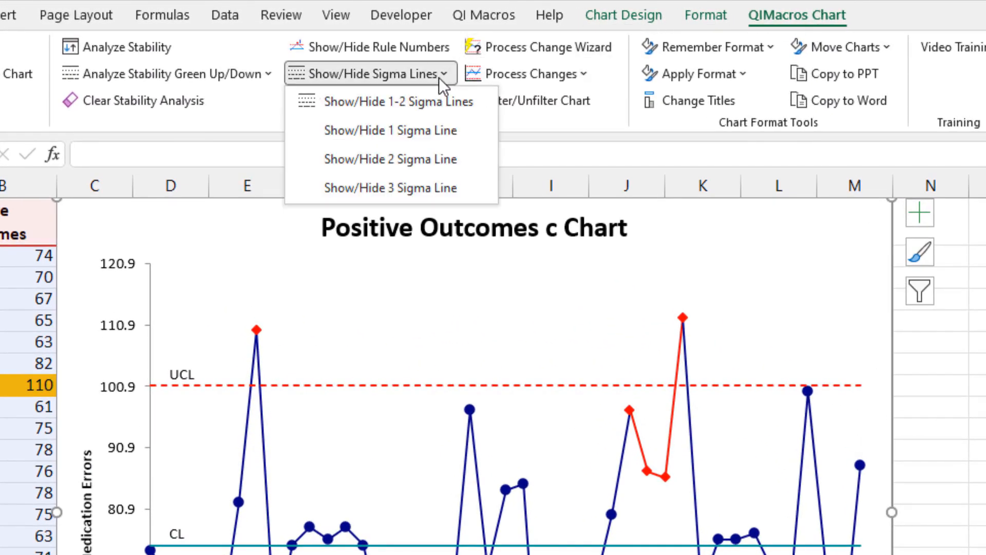
pyautogui.click(470, 103)
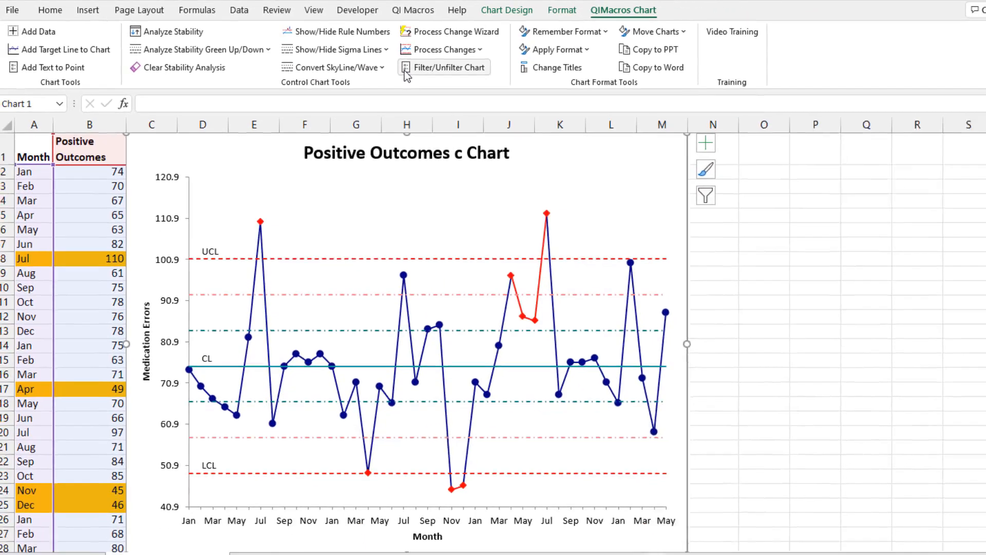
# Step: Hide the 1 sigma lines and the 2 sigma lines on the Positive Outcomes c chart
pyautogui.click(384, 49)
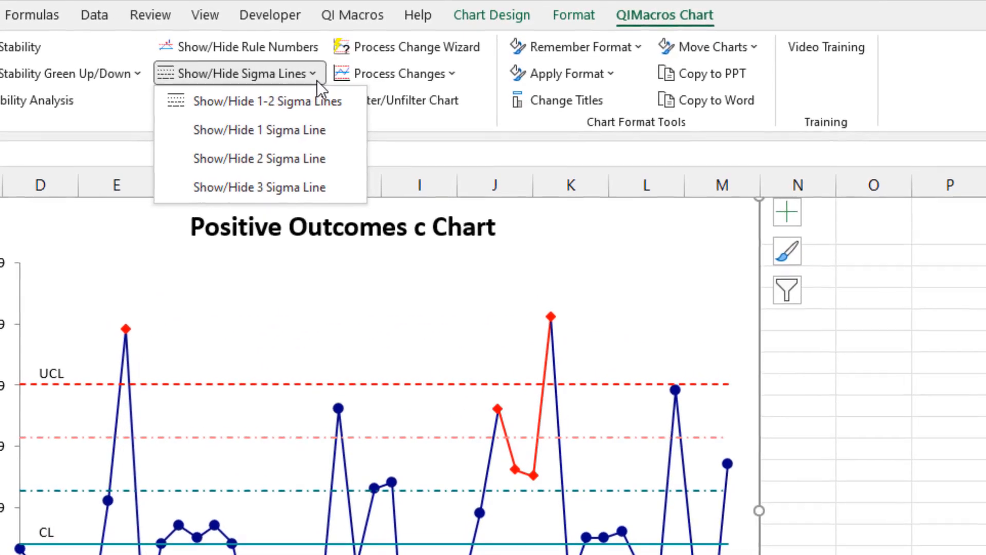
pyautogui.click(325, 130)
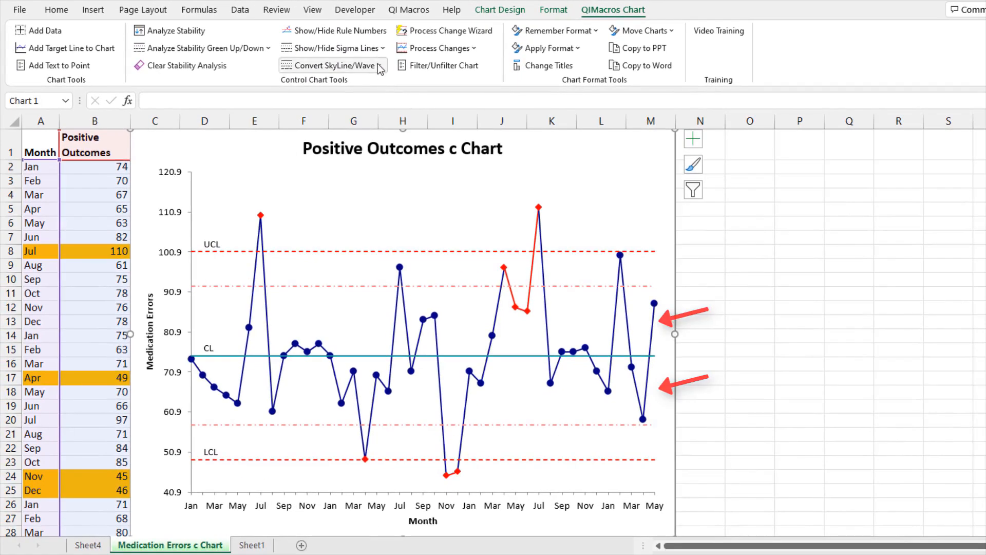
pyautogui.click(381, 48)
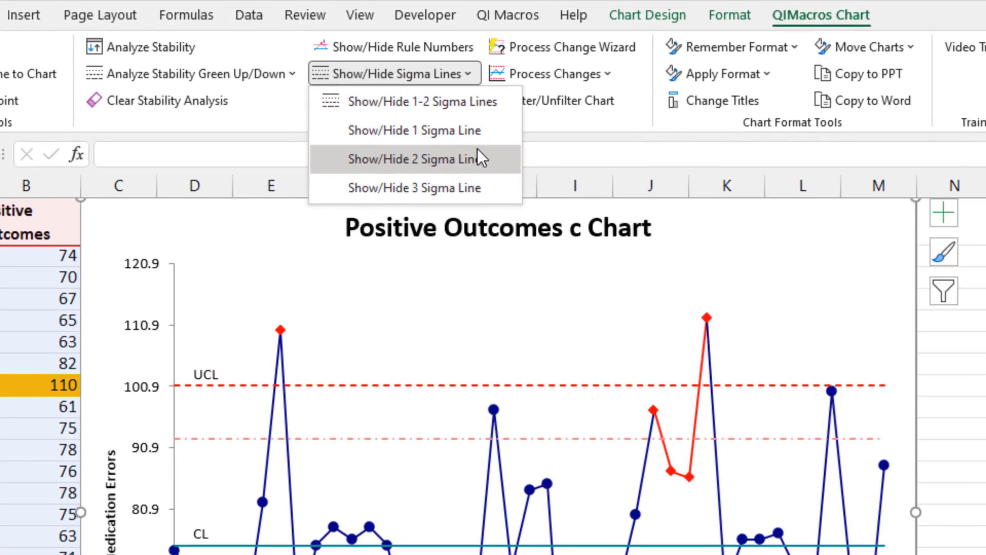
pyautogui.click(477, 154)
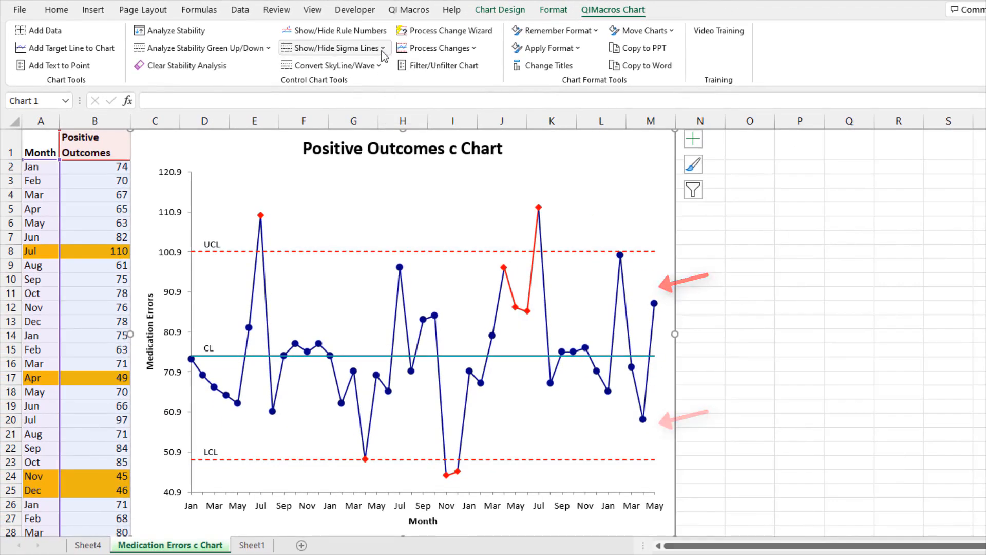
# Step: Hide the 3 sigma lines on the Positive Outcomes c chart and show them again
pyautogui.click(381, 50)
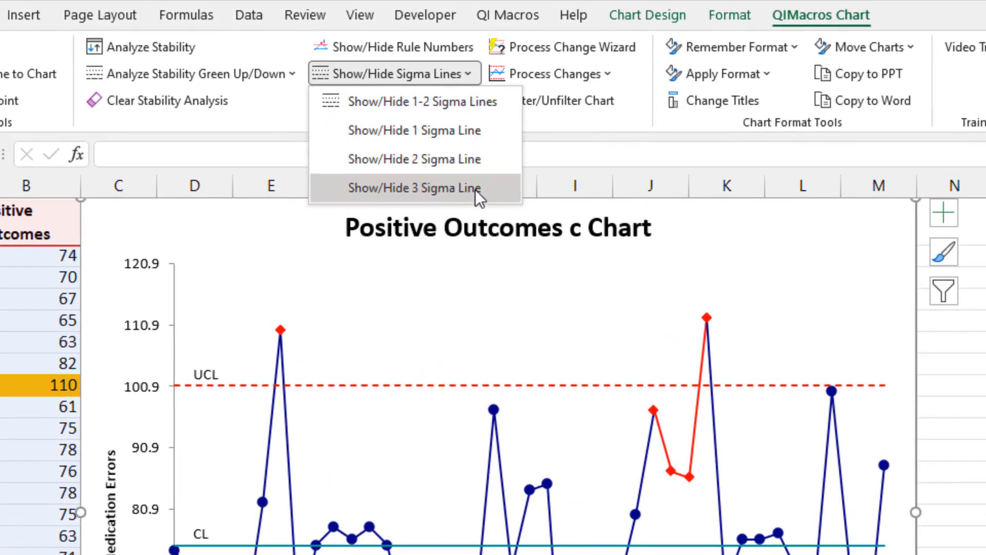
pyautogui.click(476, 188)
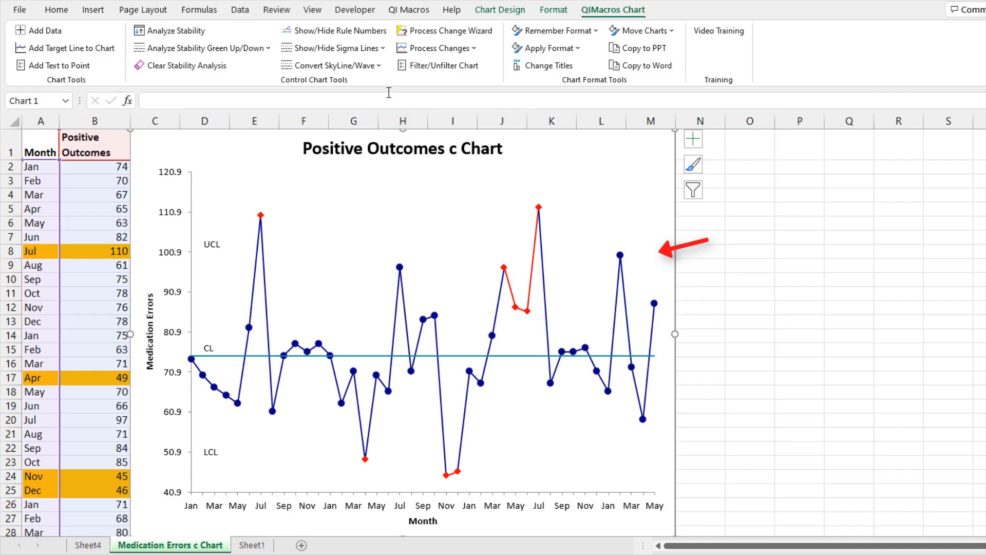
pyautogui.click(381, 48)
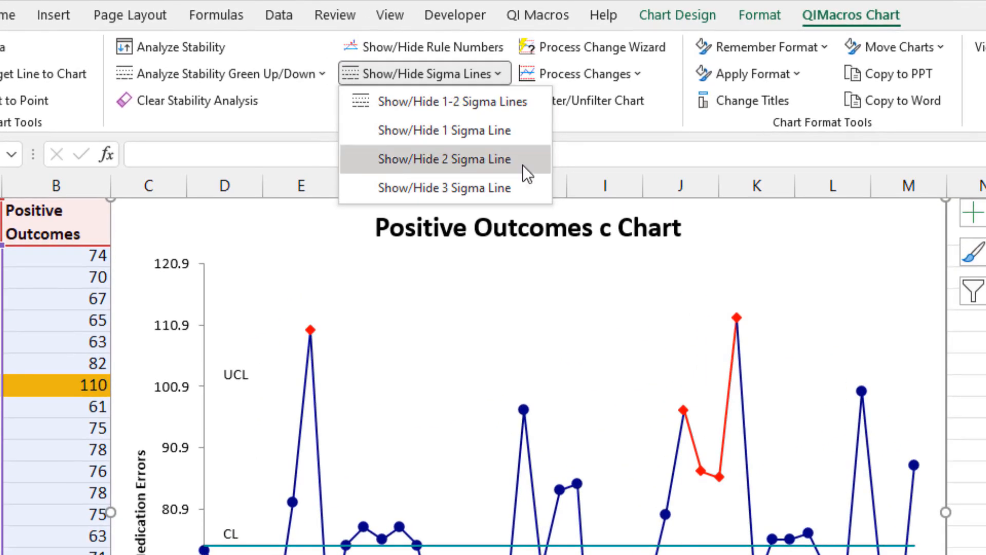
pyautogui.click(512, 183)
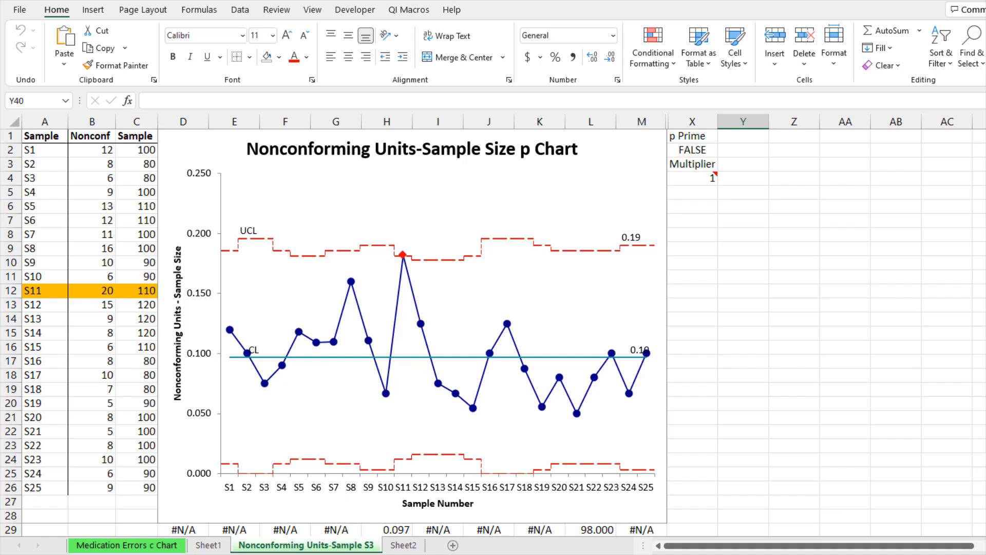
# Step: Convert the skyline control limits of the Nonconforming Units-Sample Size p chart to wave limits
pyautogui.click(640, 159)
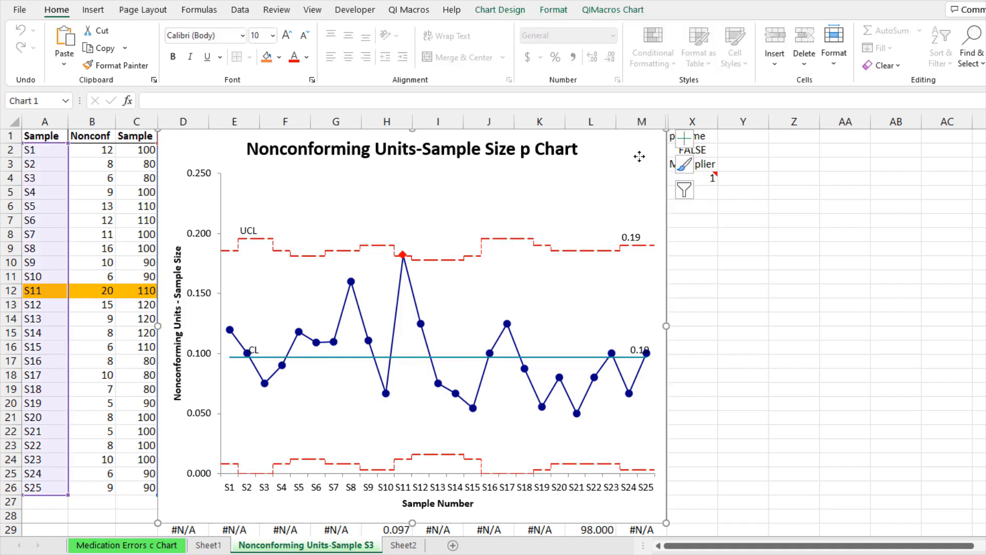
pyautogui.click(632, 13)
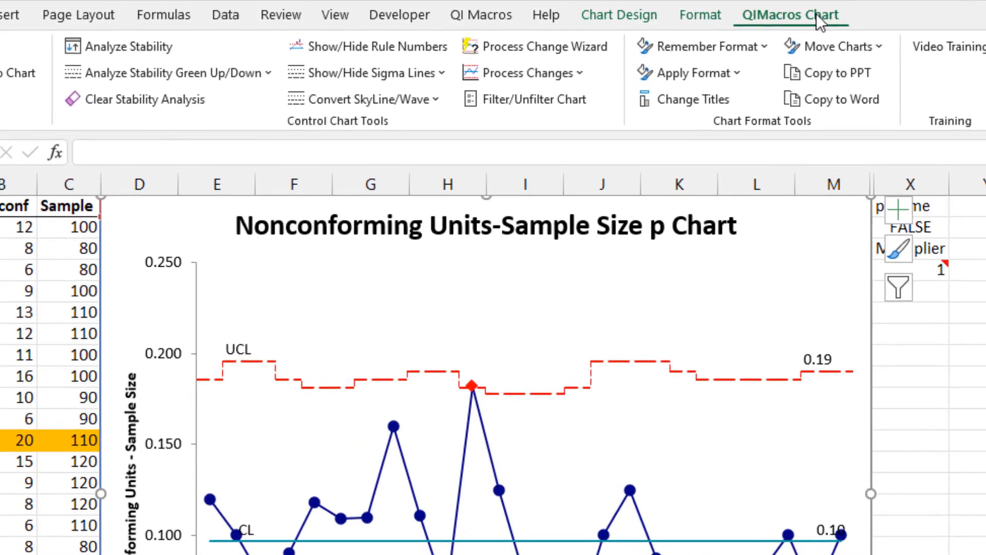
pyautogui.click(436, 99)
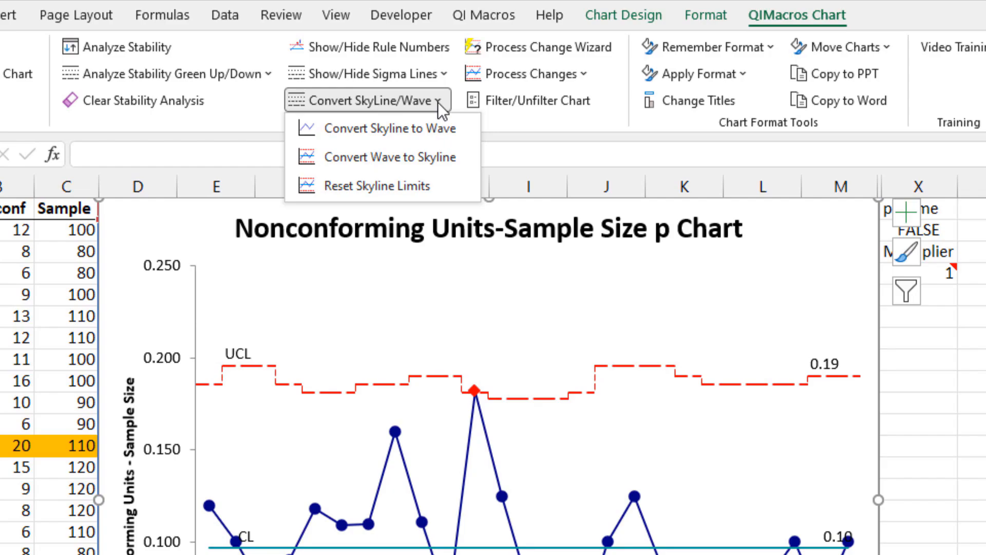
pyautogui.click(457, 124)
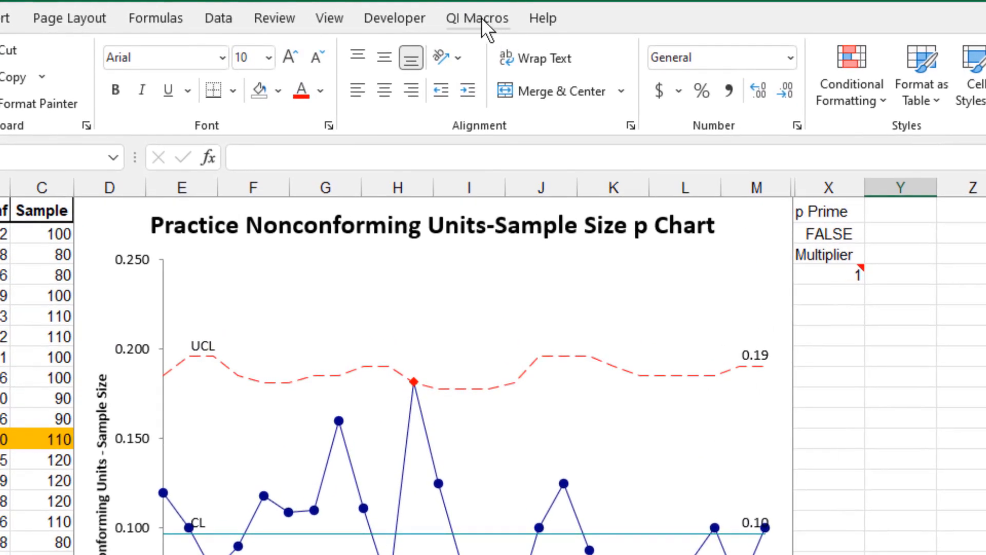
# Step: Open the p/u UCL/LCL Format setting among the QI Macros control chart rules
pyautogui.click(482, 18)
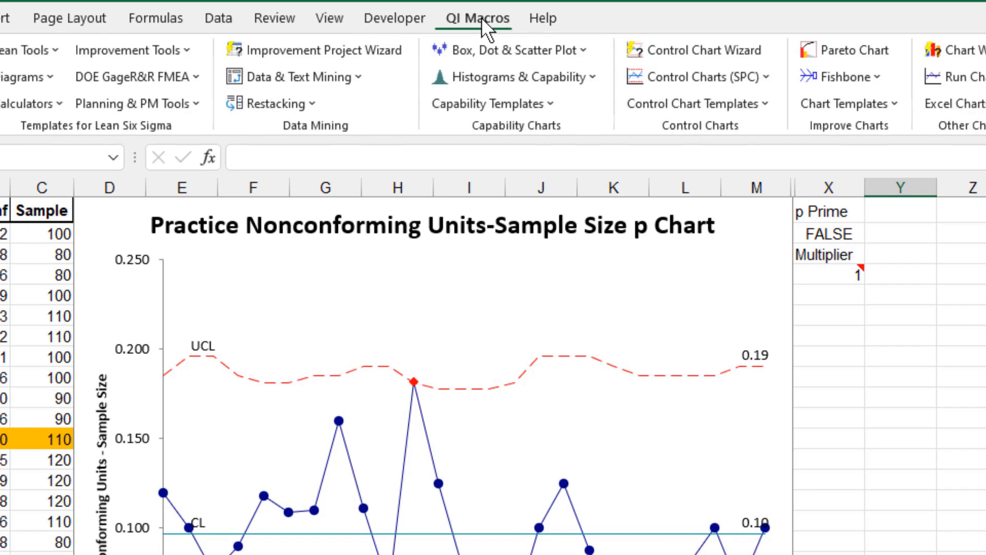
pyautogui.click(765, 79)
pyautogui.moveTo(790, 189)
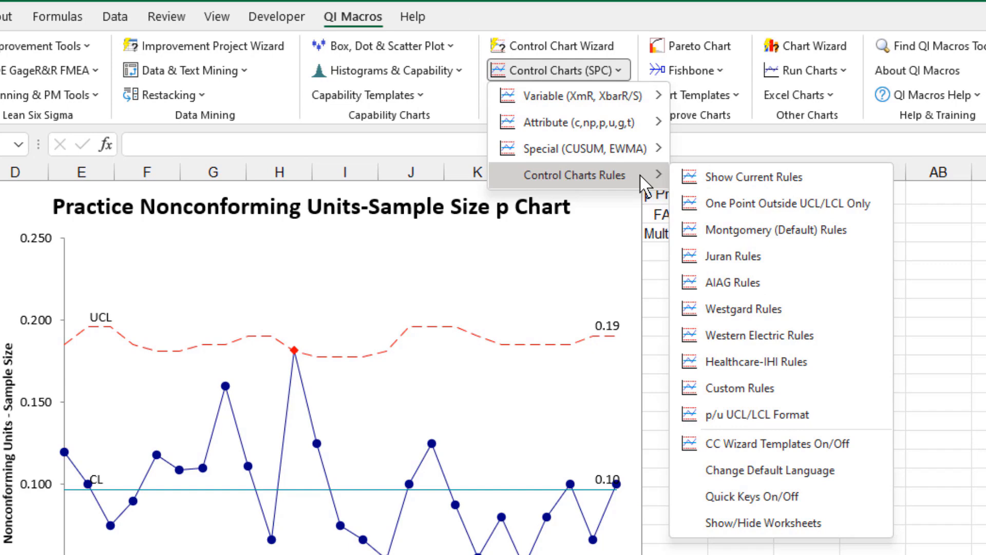
pyautogui.click(801, 418)
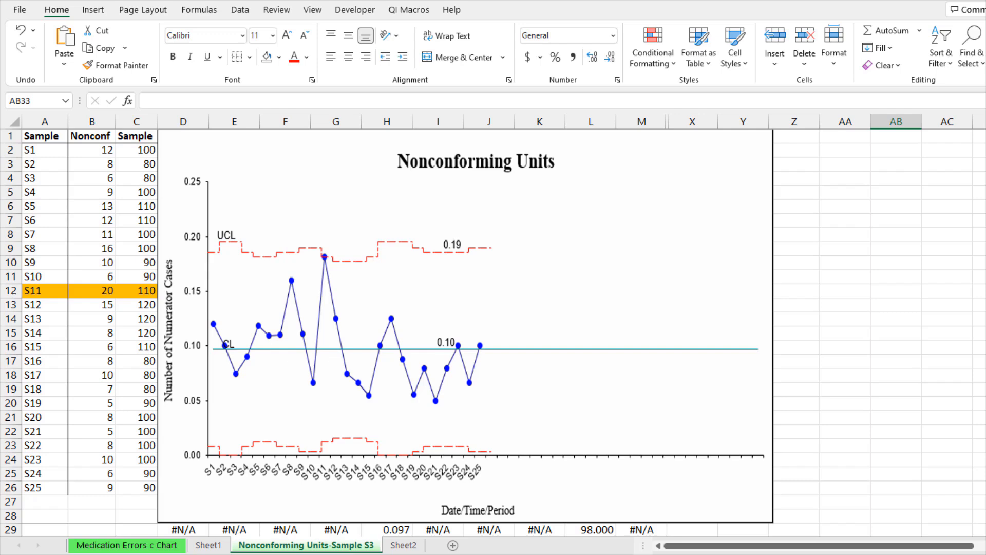
# Step: Reset the skyline limits on the Nonconforming Units chart
pyautogui.click(759, 220)
pyautogui.click(759, 220)
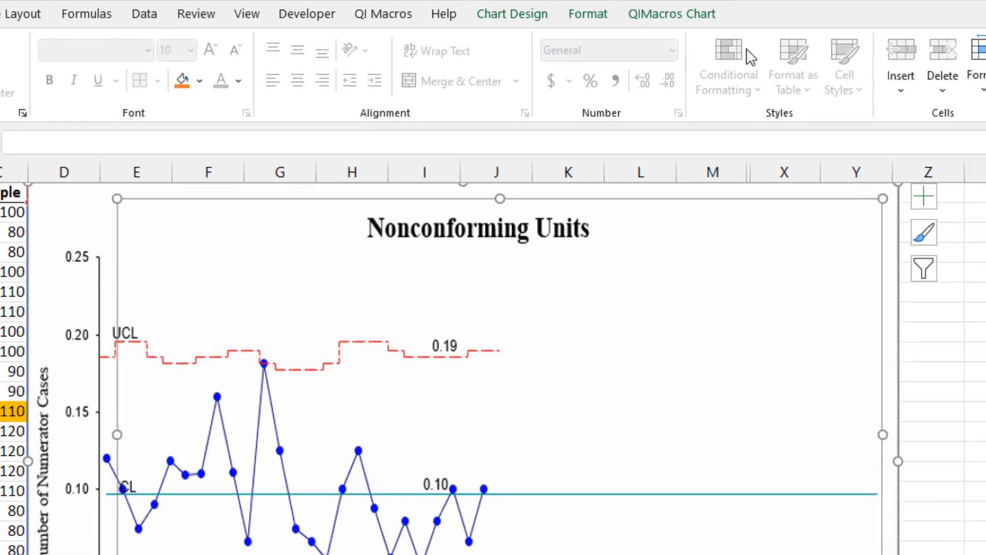
pyautogui.click(707, 17)
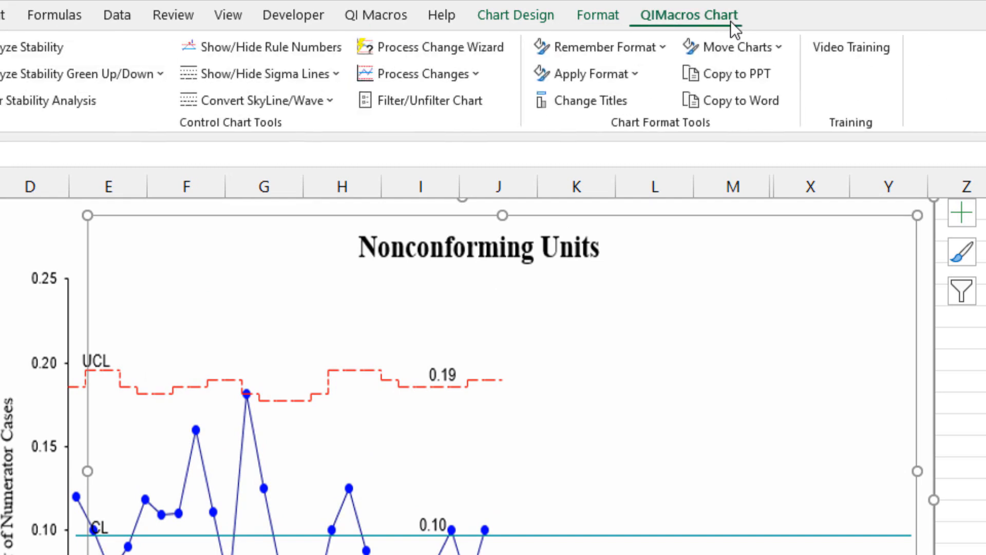
pyautogui.click(329, 103)
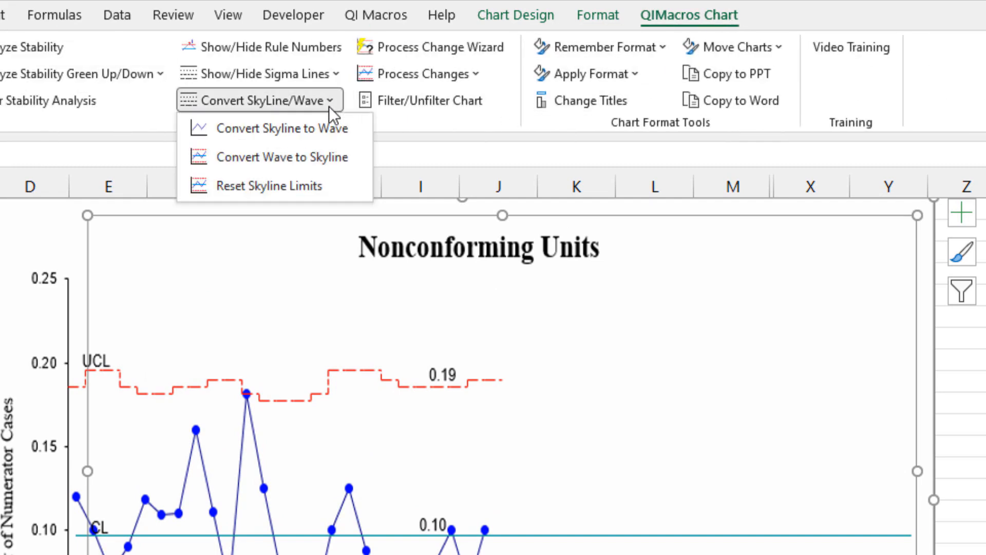
pyautogui.click(329, 186)
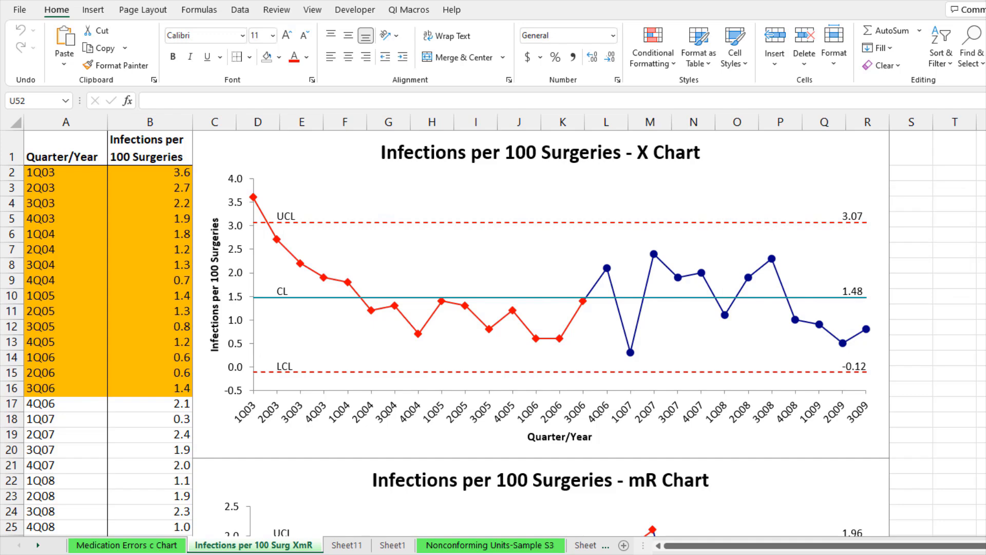
# Step: Run the Process Change Wizard on the Infections per 100 Surgeries X chart
pyautogui.click(879, 165)
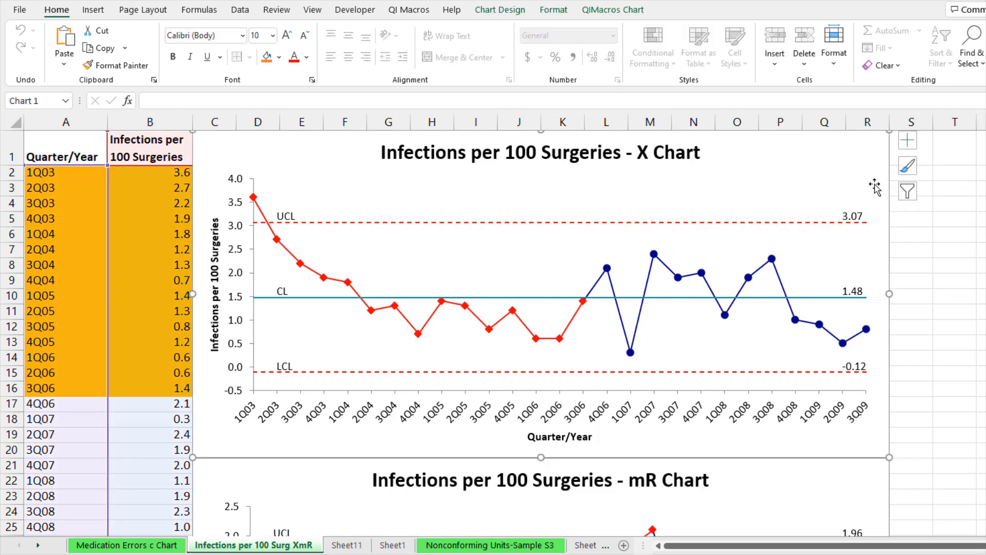
pyautogui.click(626, 10)
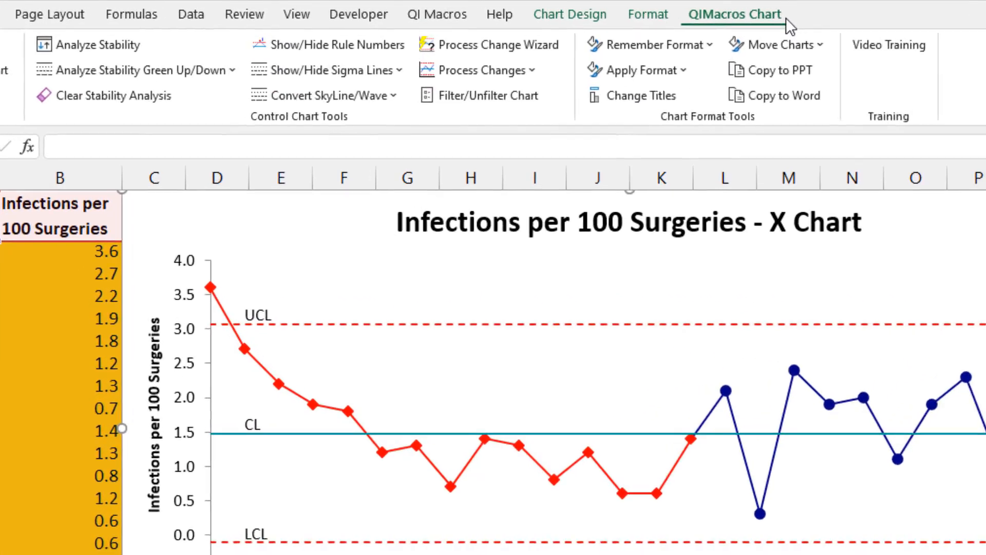
pyautogui.click(571, 50)
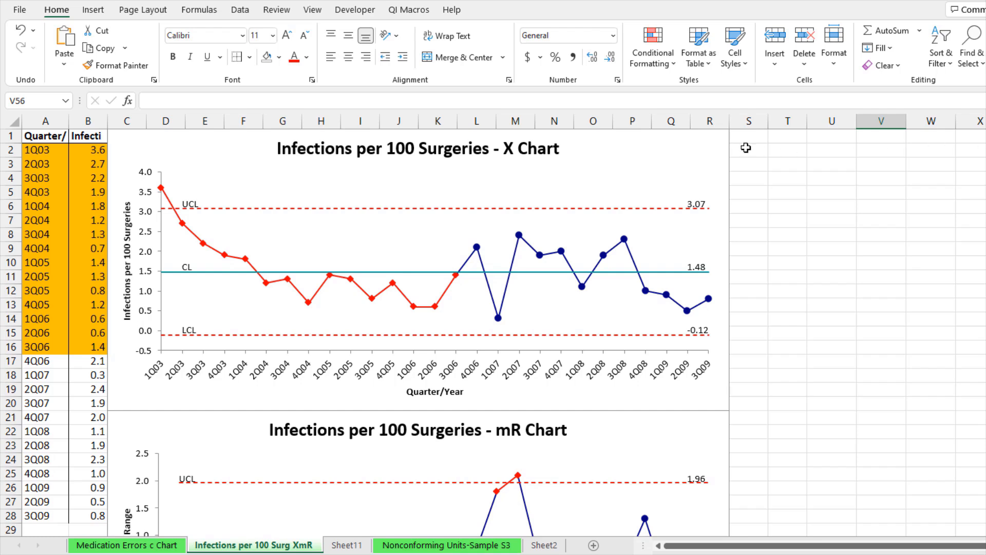
# Step: Show a process change starting at the 2Q04 point of the Infections per 100 Surgeries X chart and analyze the chart's stability again
pyautogui.click(725, 149)
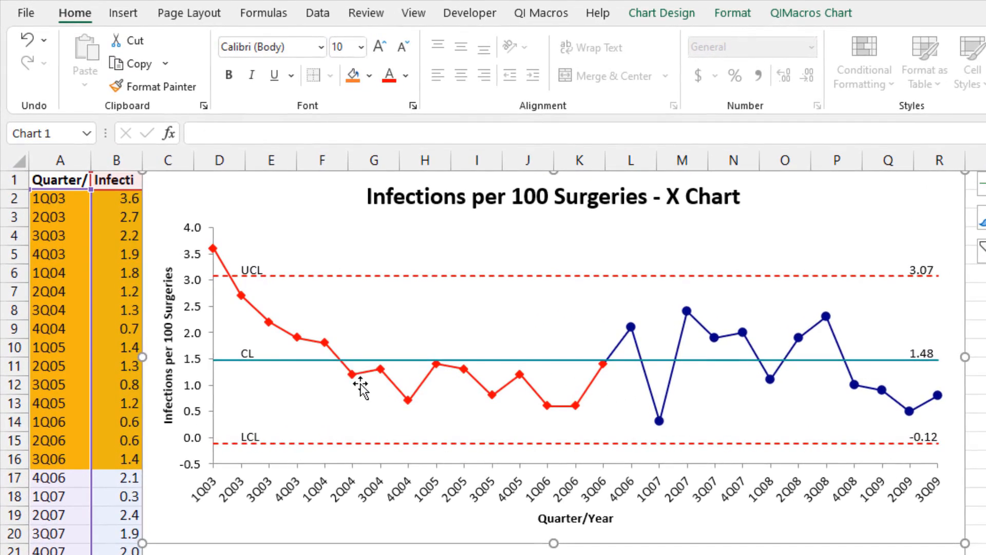
pyautogui.moveTo(353, 378)
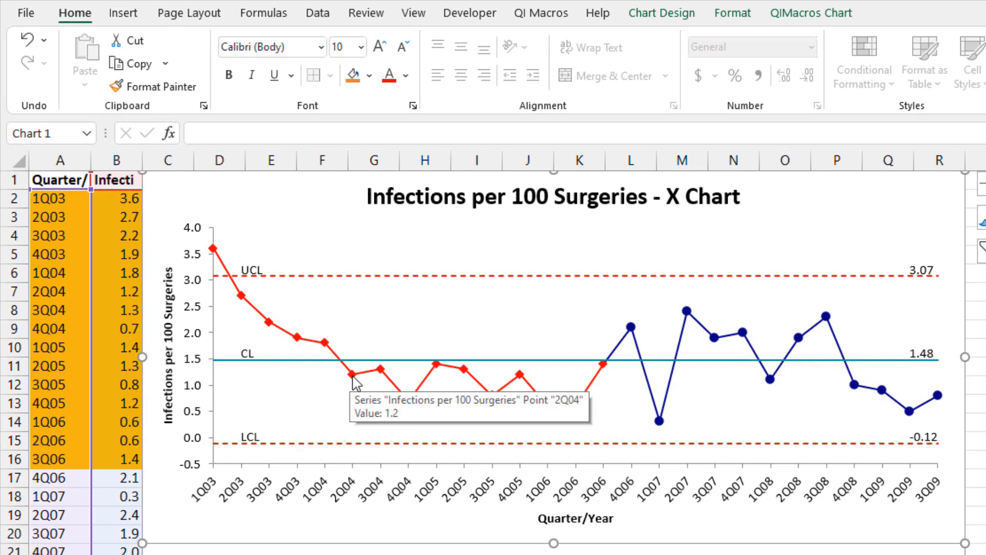
pyautogui.click(353, 379)
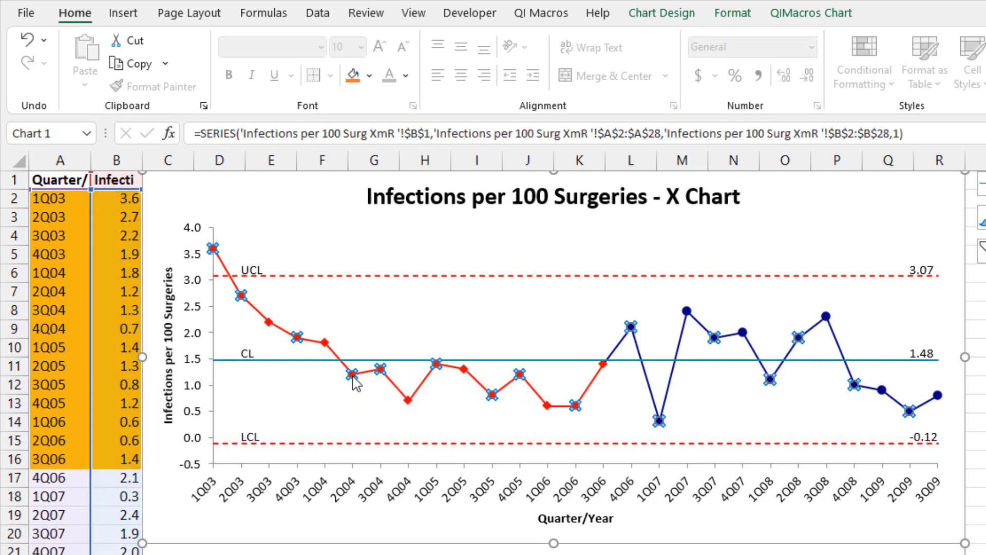
pyautogui.click(353, 379)
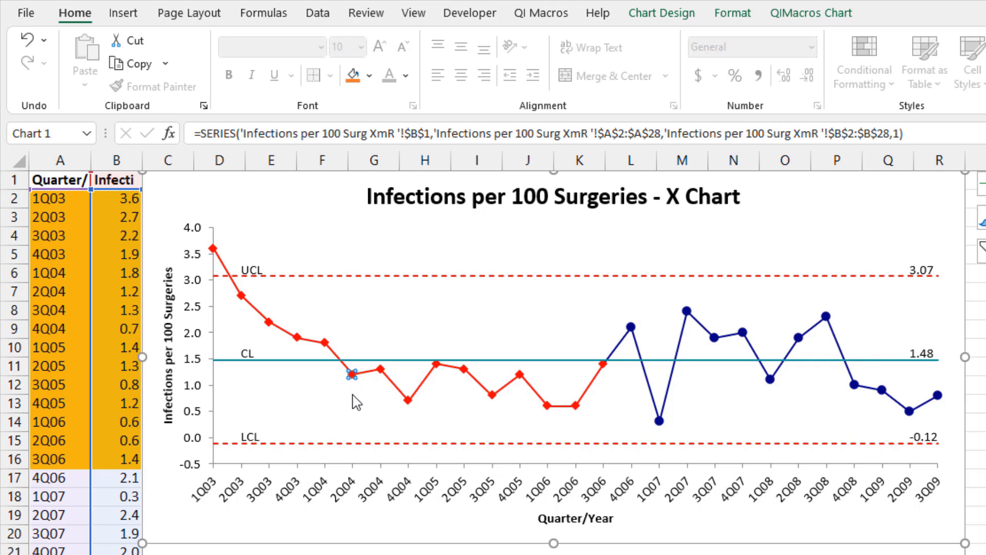
pyautogui.click(822, 15)
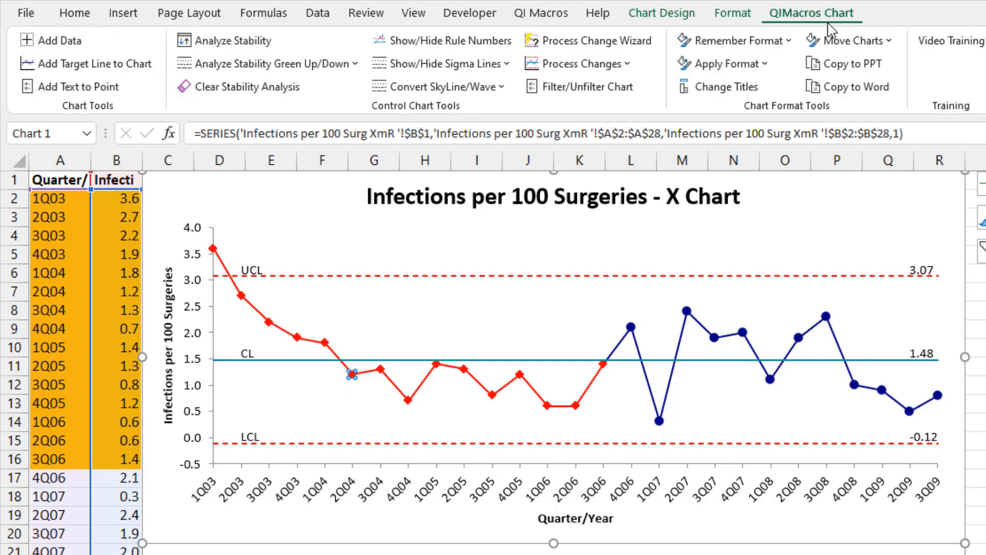
pyautogui.click(629, 65)
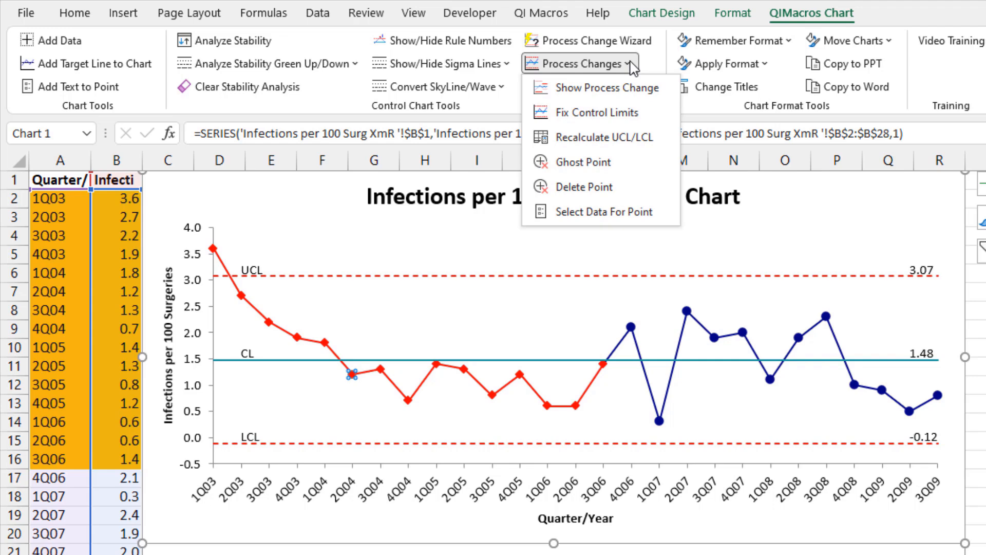
pyautogui.click(668, 93)
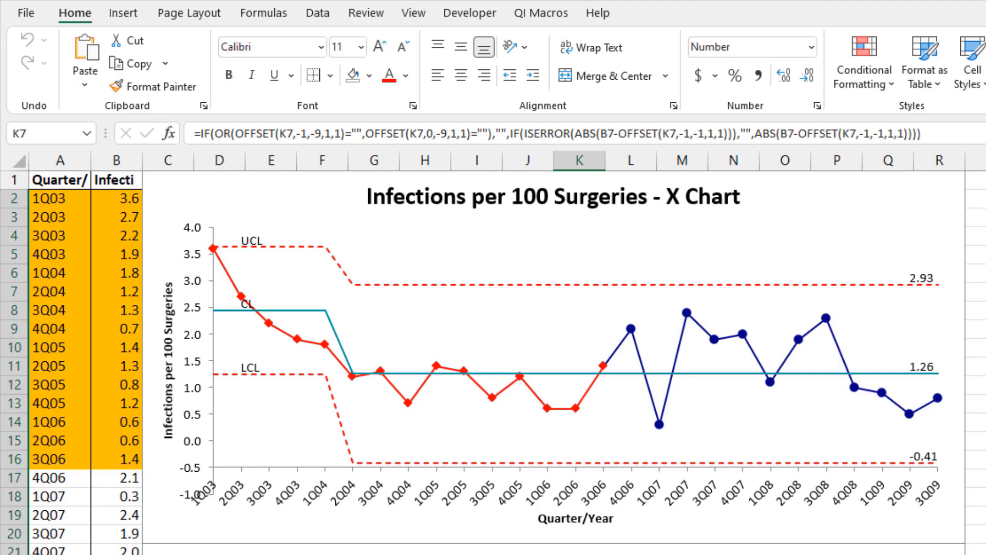
pyautogui.click(903, 197)
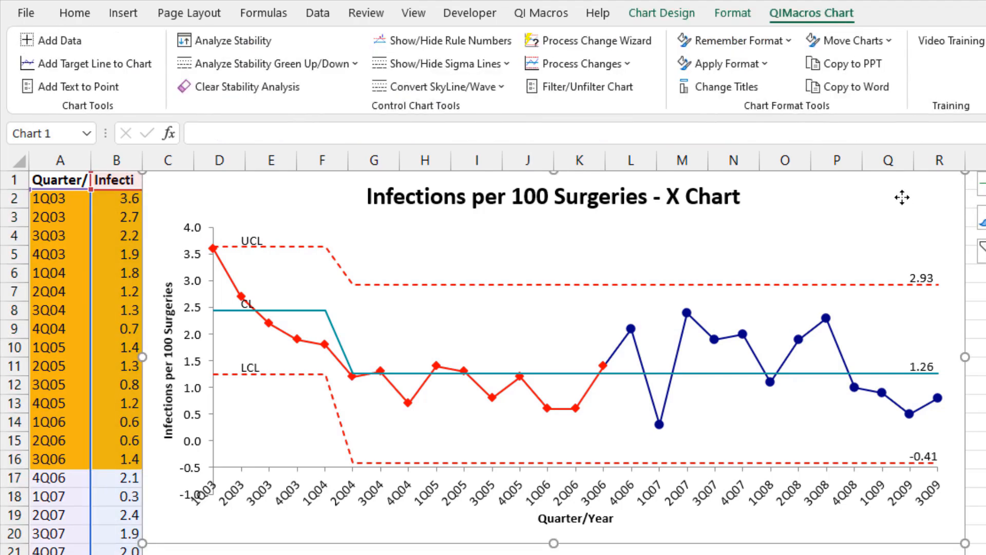
pyautogui.click(264, 46)
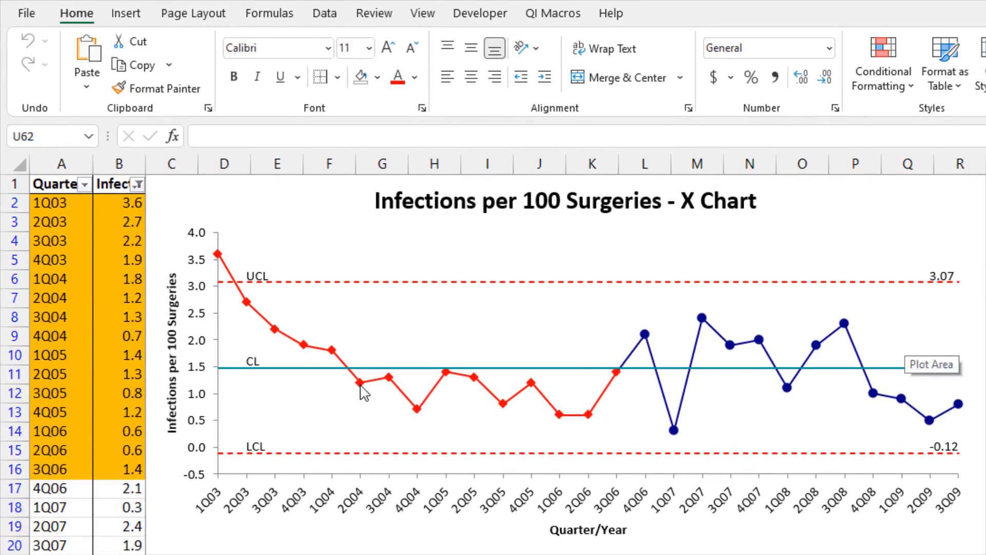
# Step: Fix the control limits of the Infections per 100 Surgeries X chart at the 2Q04 point and rerun the stability analysis
pyautogui.click(362, 386)
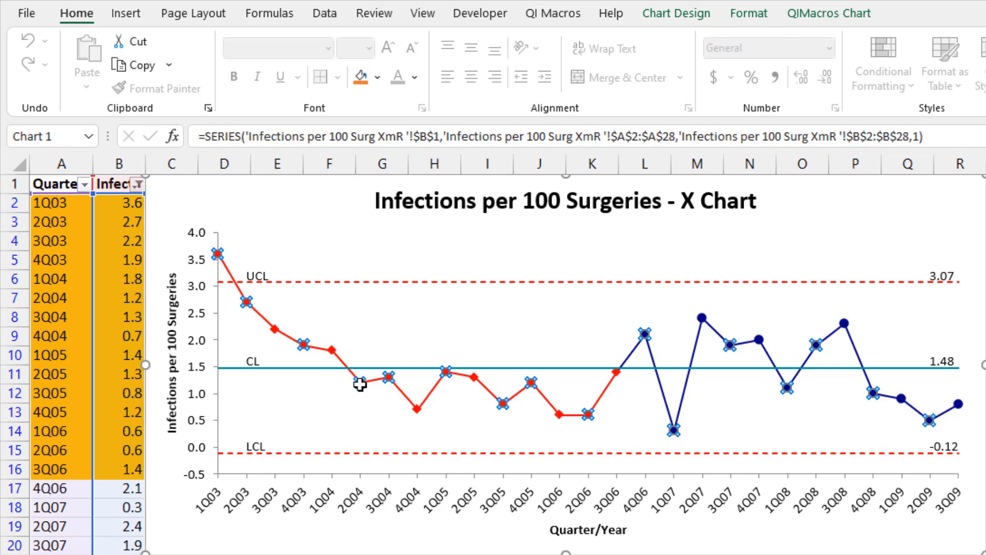
pyautogui.click(360, 382)
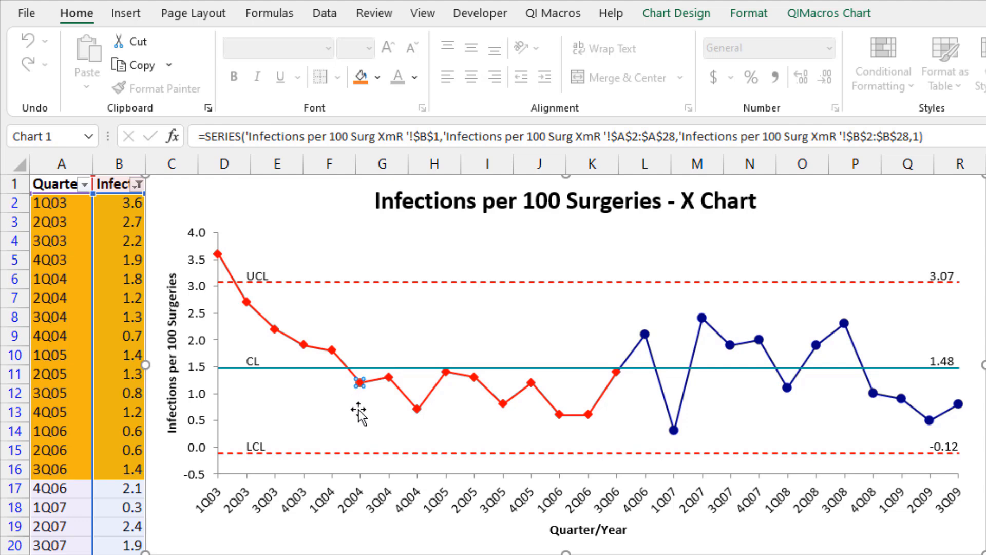
pyautogui.click(805, 20)
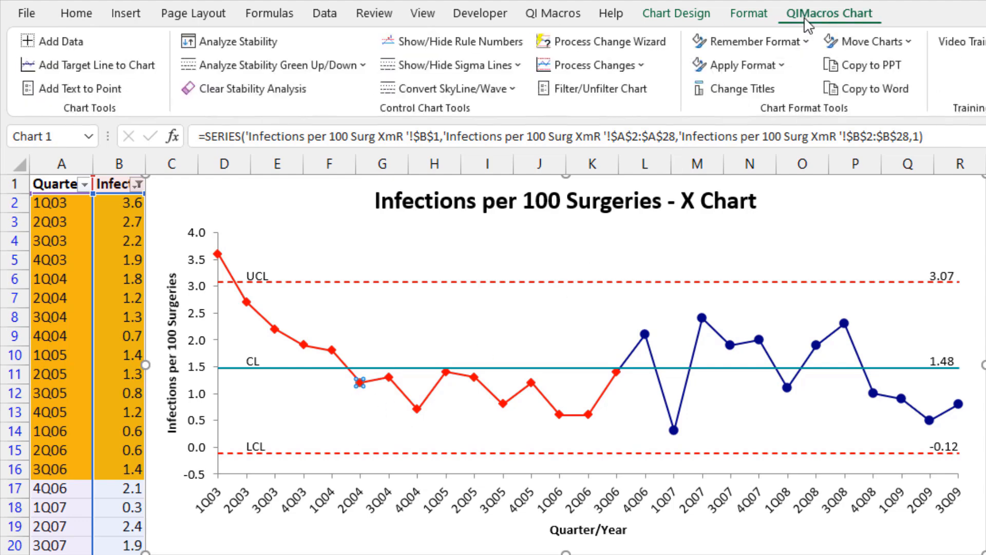
pyautogui.click(645, 67)
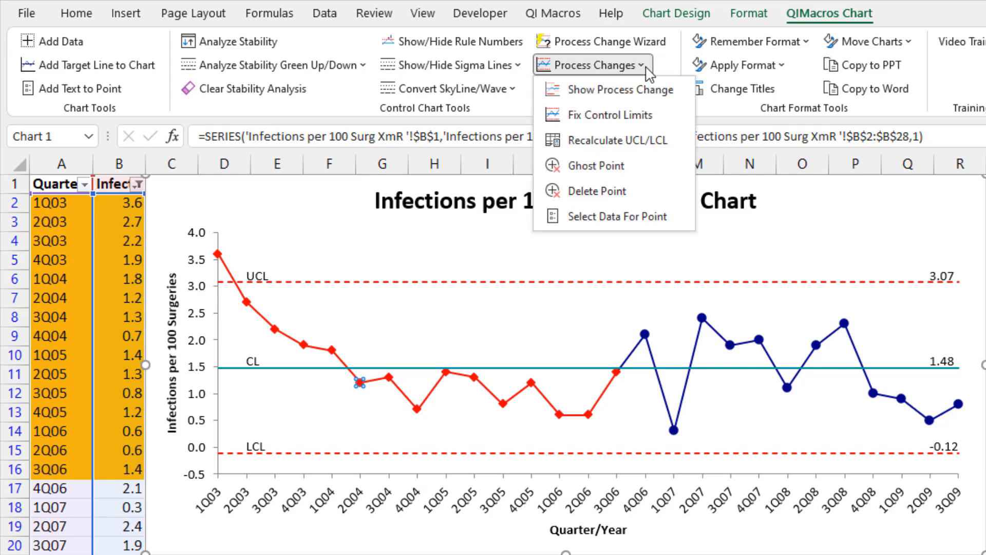
pyautogui.click(662, 115)
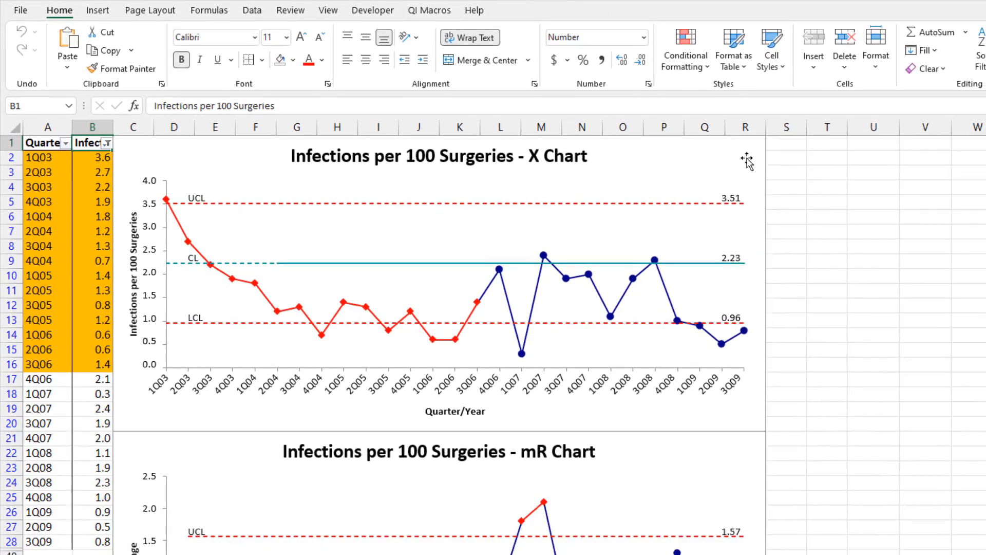
pyautogui.click(962, 203)
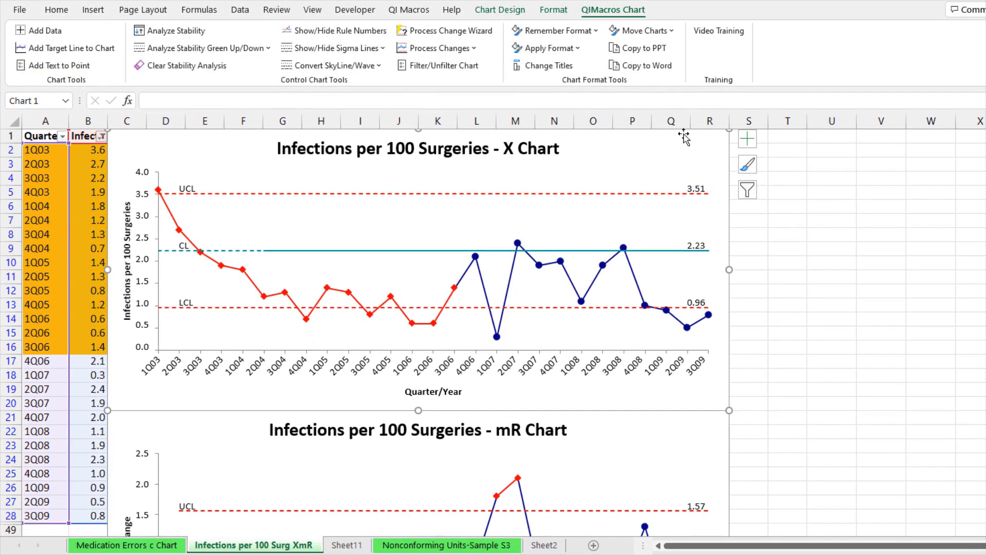
pyautogui.click(175, 31)
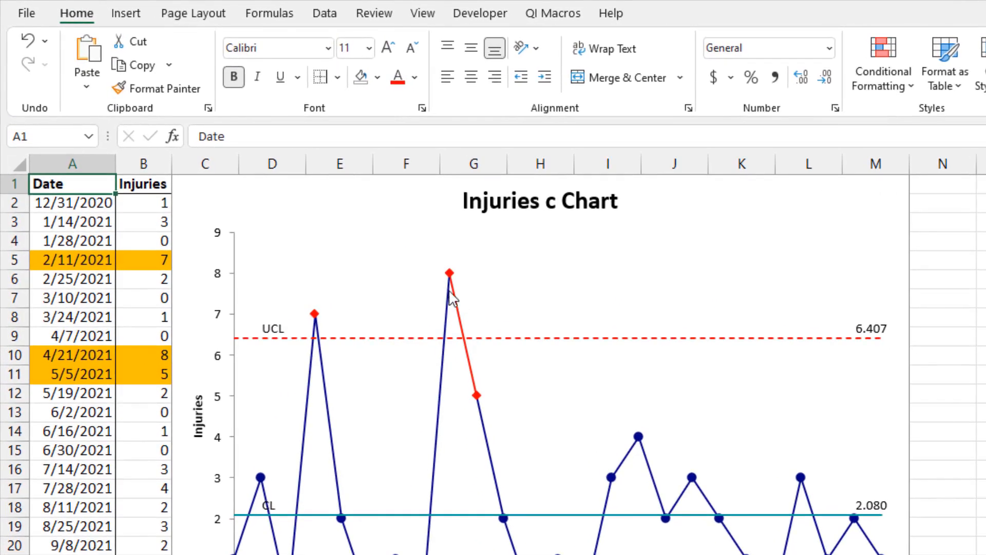
# Step: Ghost the 4/21/2021 point, the highest peak on the Injuries c chart
pyautogui.click(451, 278)
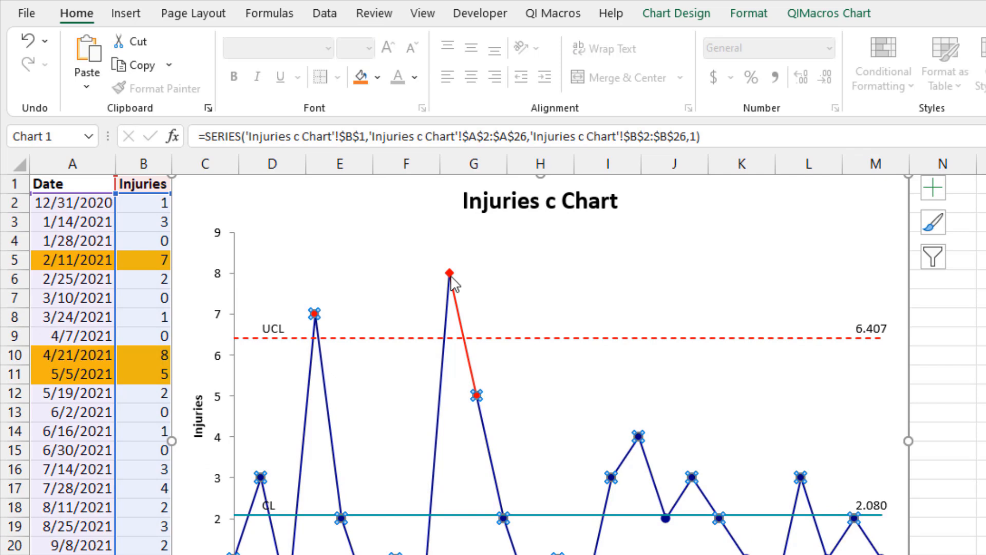
pyautogui.click(451, 276)
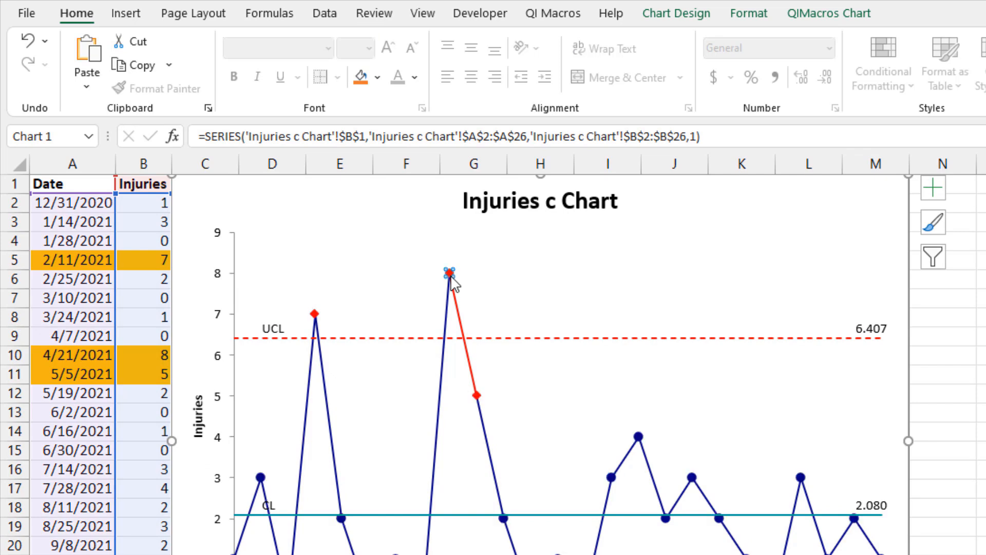
pyautogui.click(862, 14)
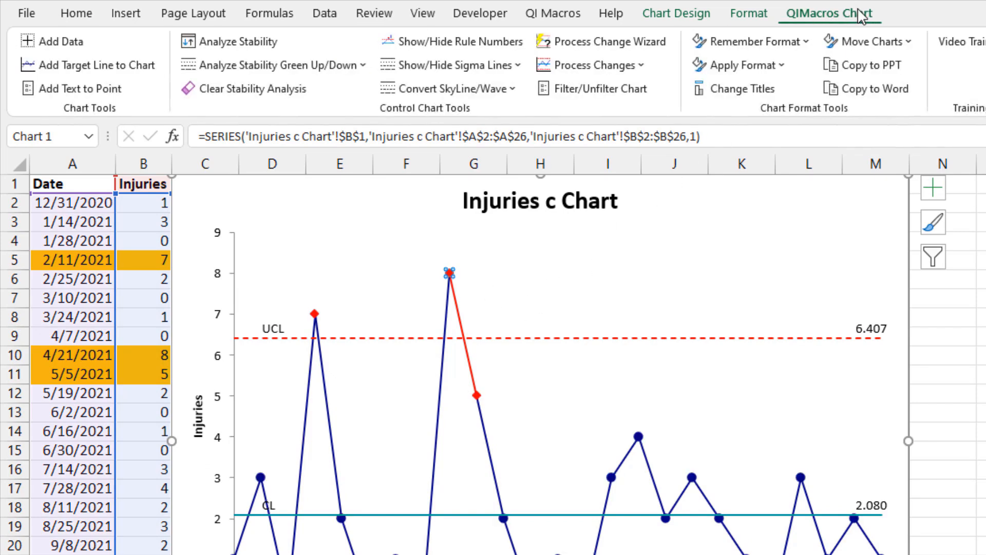
pyautogui.click(647, 66)
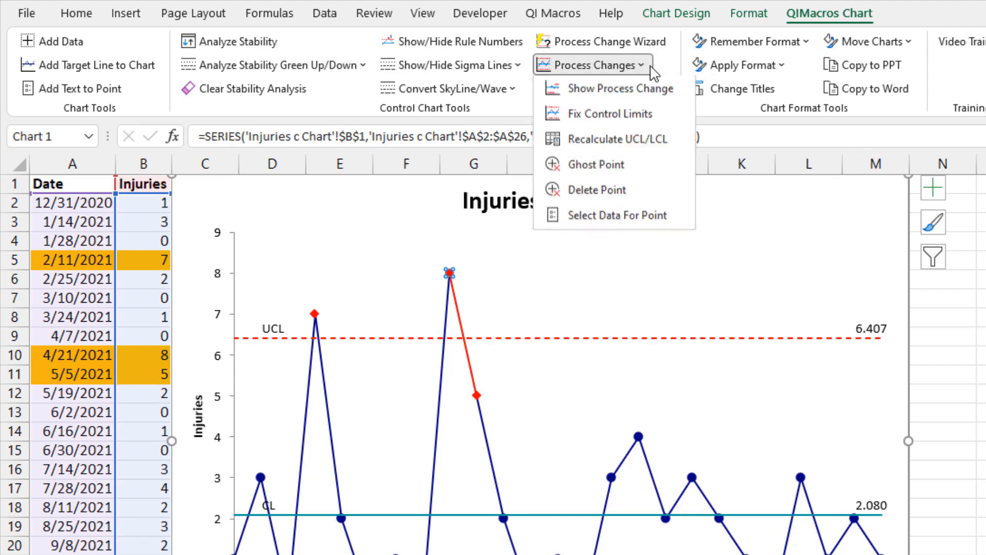
pyautogui.click(636, 162)
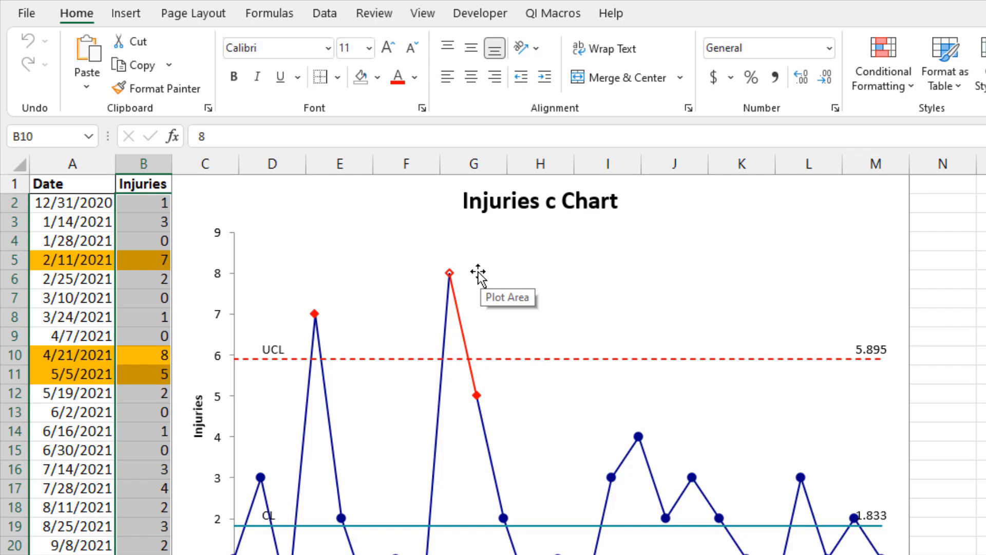
# Step: Add the text "Ghosted Point" to the ghosted 4/21/2021 point on the Injuries c chart
pyautogui.click(450, 273)
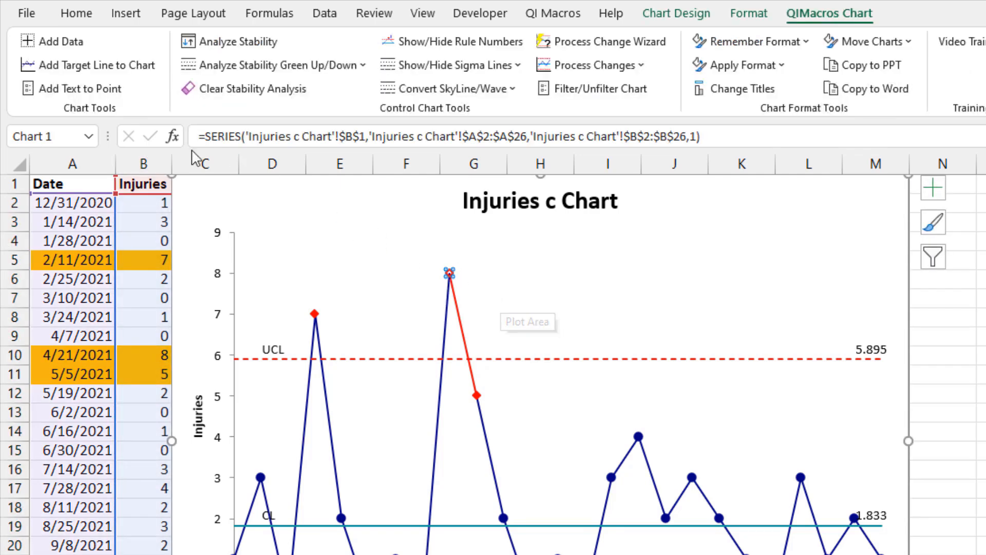
pyautogui.click(83, 92)
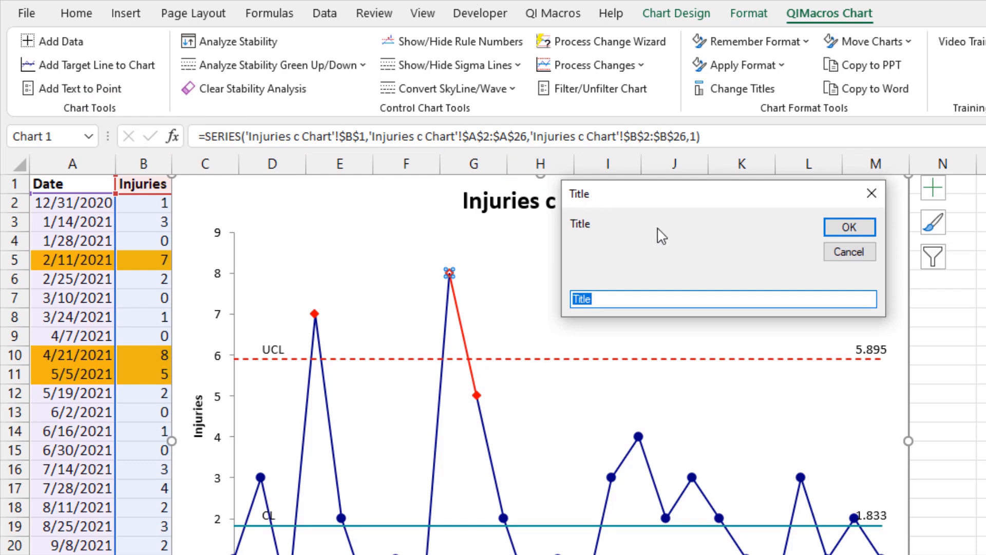
pyautogui.write('Ghosted Point')
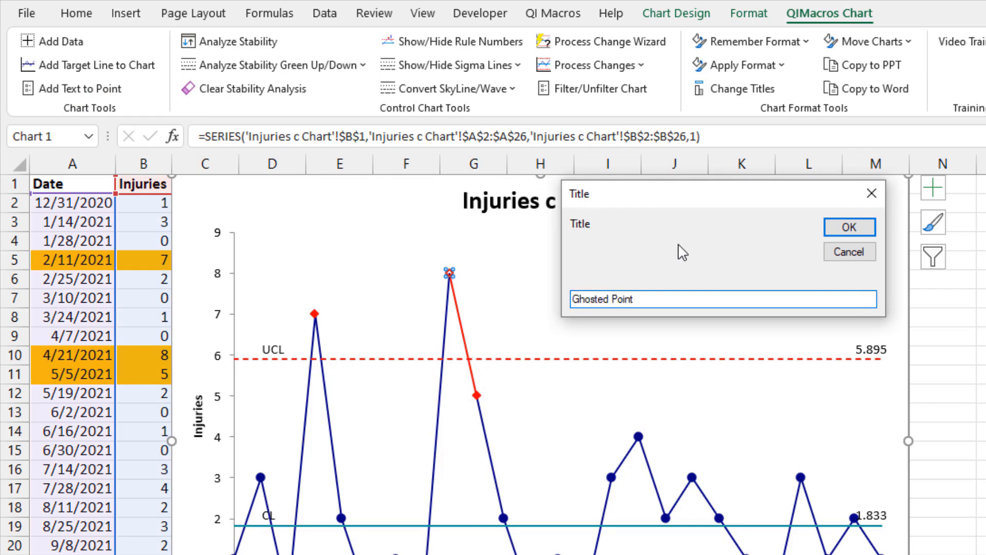
pyautogui.click(853, 228)
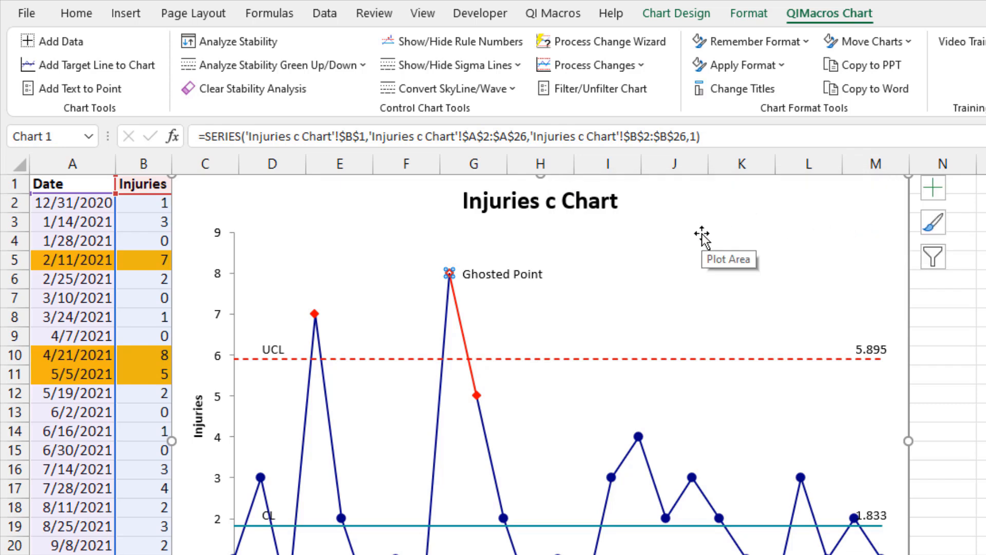
# Step: Move the Injuries c chart aside and examine which data rows the Average formula in F2 uses
pyautogui.moveTo(709, 215); pyautogui.dragTo(791, 276)
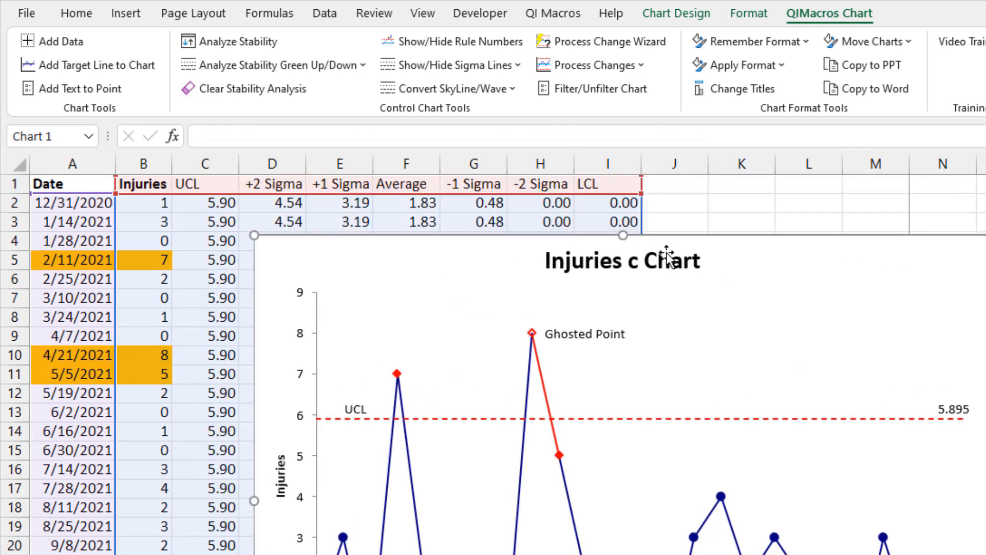
pyautogui.click(415, 202)
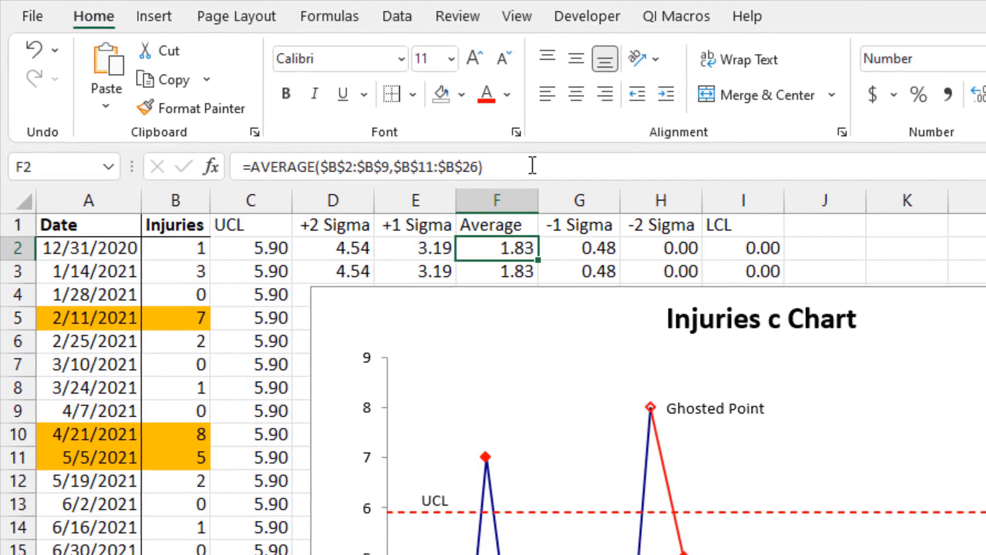
pyautogui.click(436, 136)
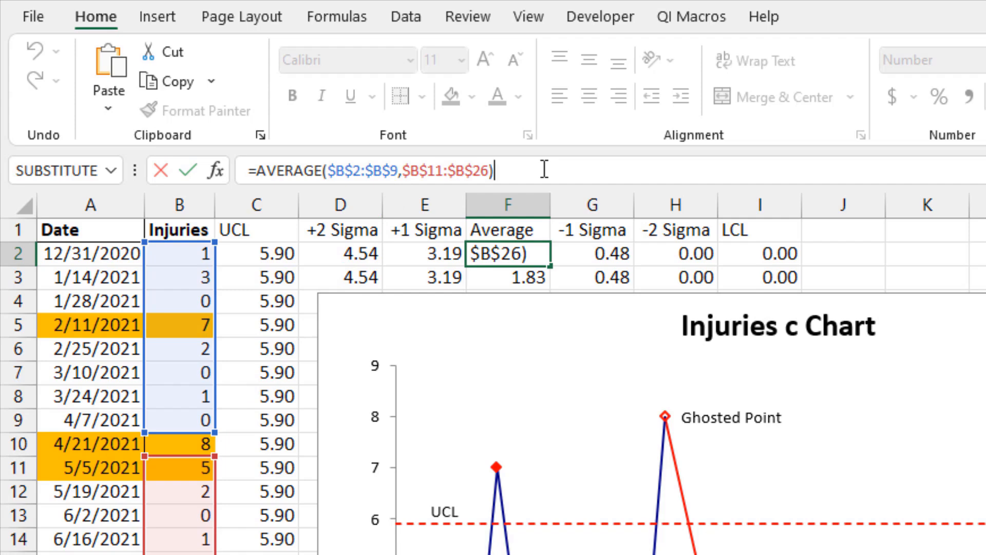
pyautogui.hotkey('ctrl', 'Return')
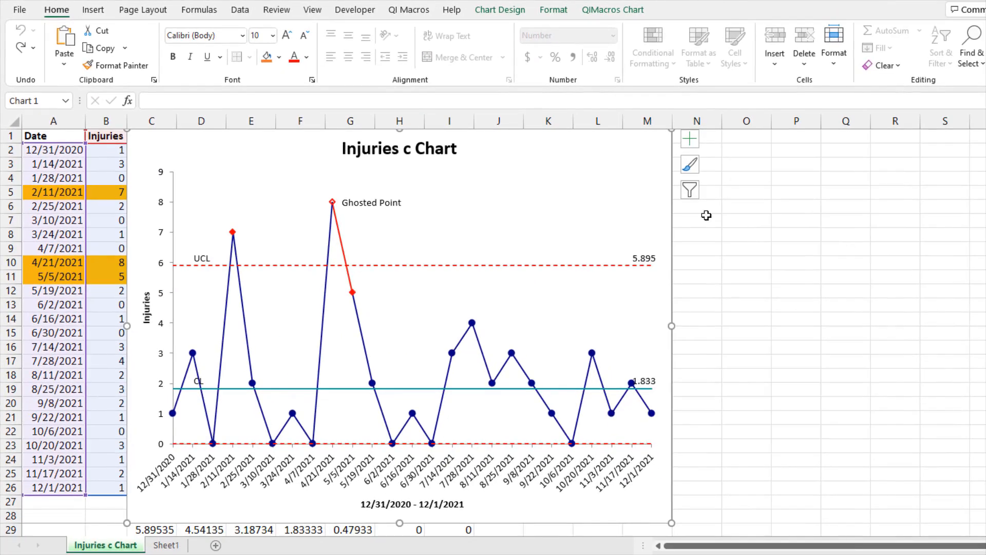
pyautogui.click(627, 195)
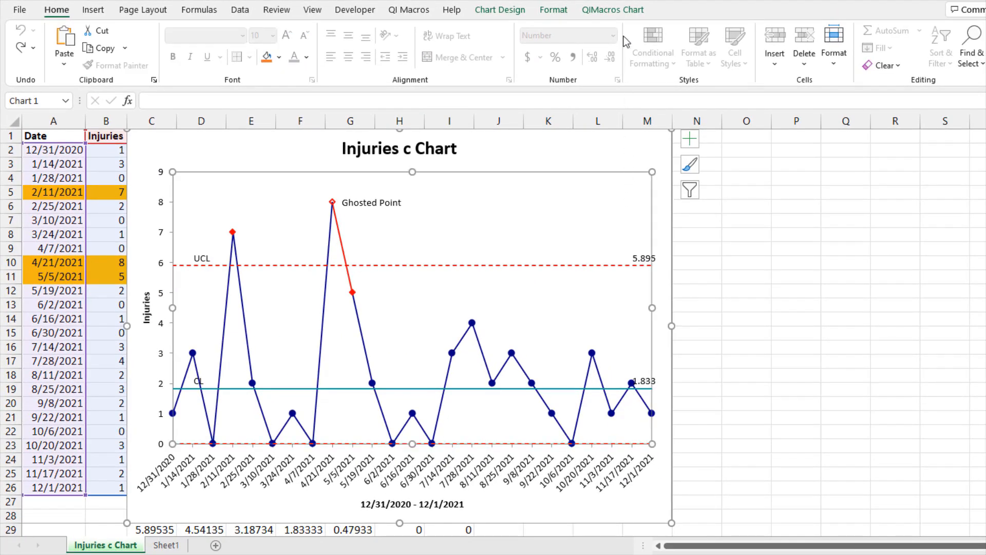
pyautogui.click(620, 10)
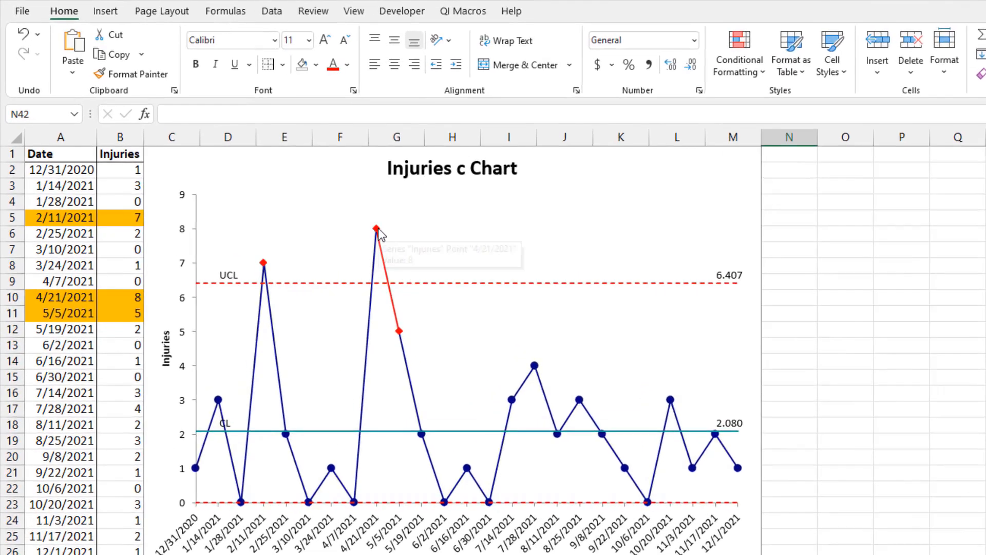
# Step: Delete the 4/21/2021 point from the Injuries c chart and analyze the chart's stability again
pyautogui.click(336, 207)
pyautogui.click(337, 207)
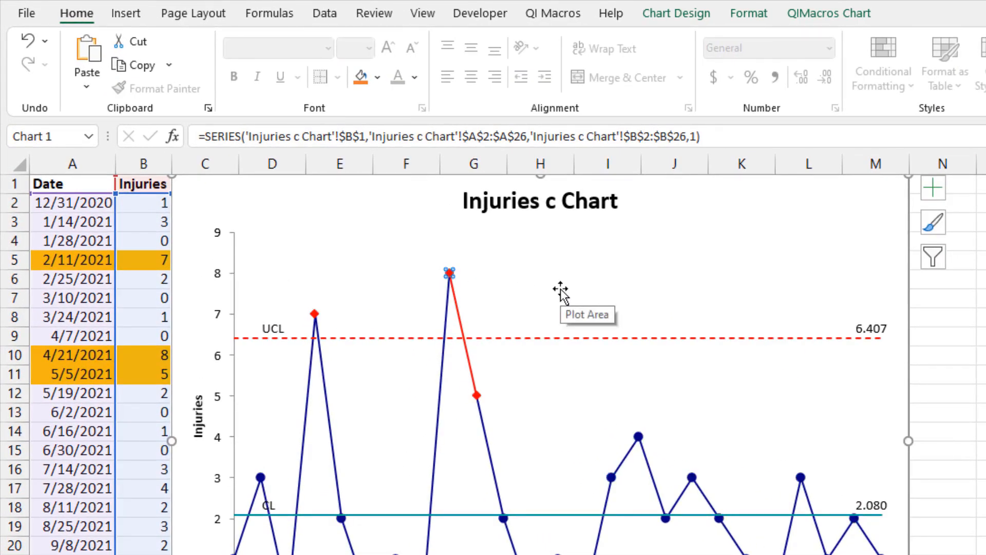
pyautogui.click(841, 16)
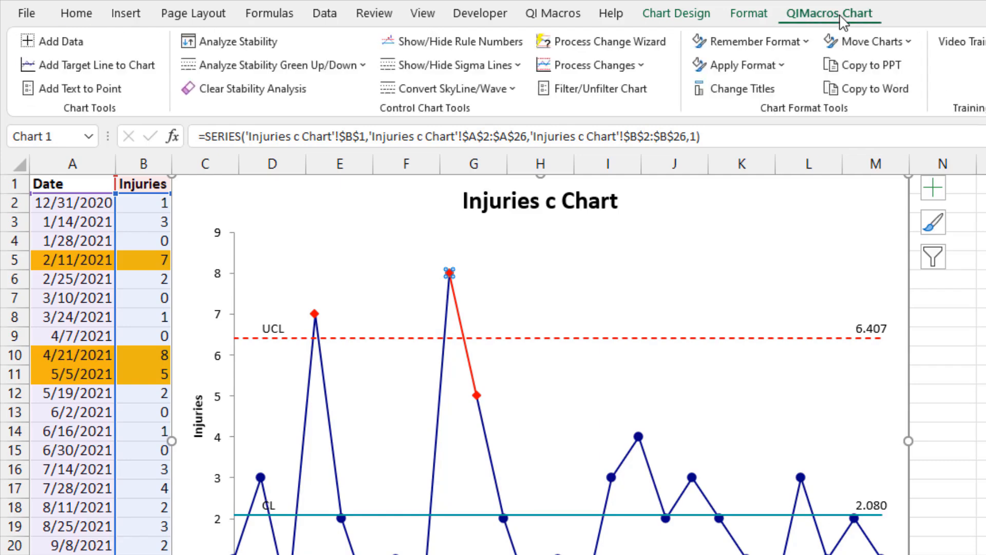
pyautogui.click(649, 70)
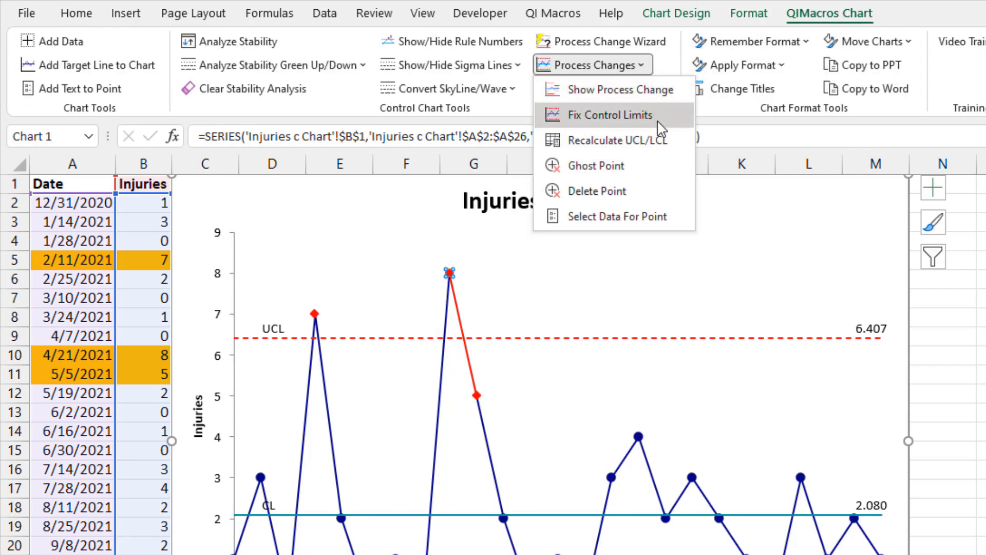
pyautogui.click(653, 190)
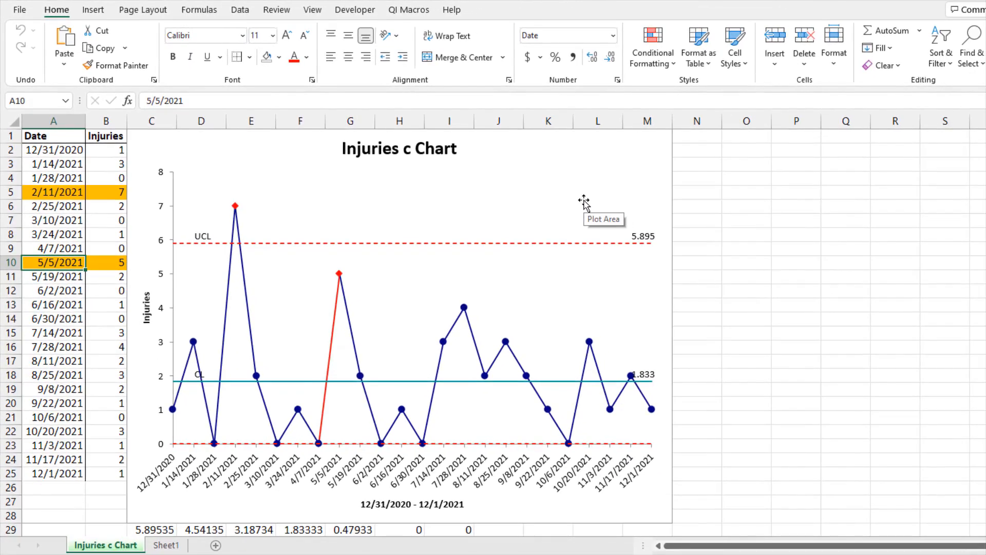
pyautogui.click(584, 202)
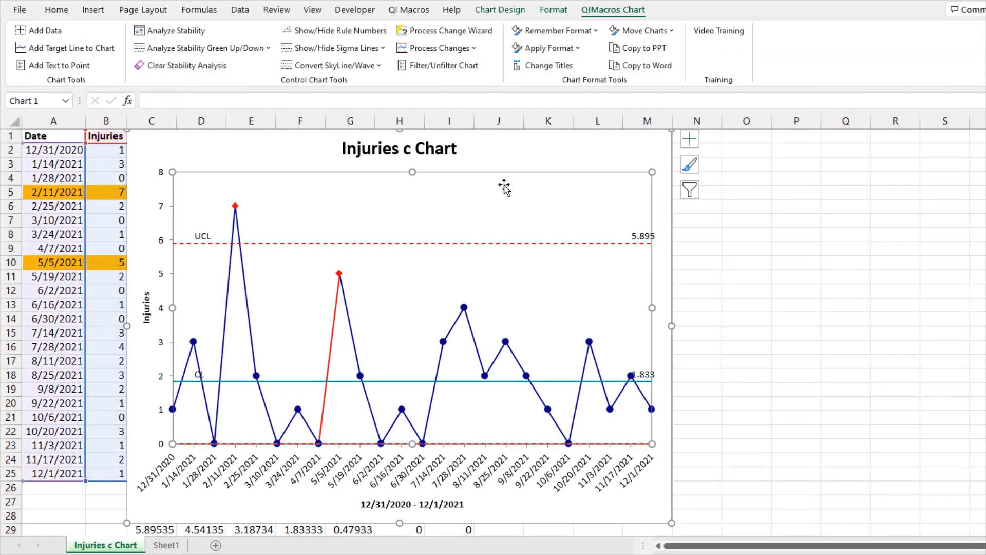
pyautogui.click(197, 35)
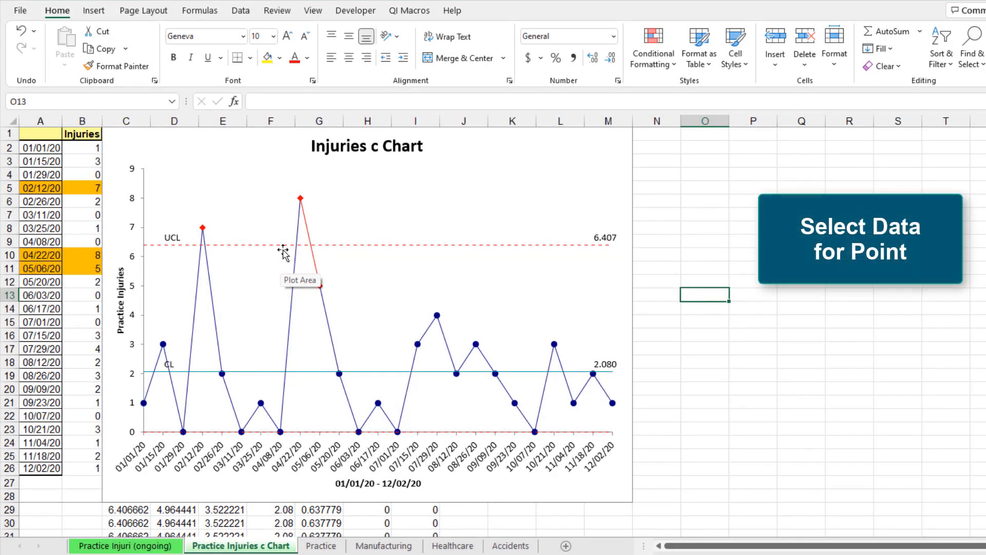
# Step: Select the worksheet data behind the 04/22/20 point, the highest peak on the Practice Injuries c chart
pyautogui.moveTo(302, 198)
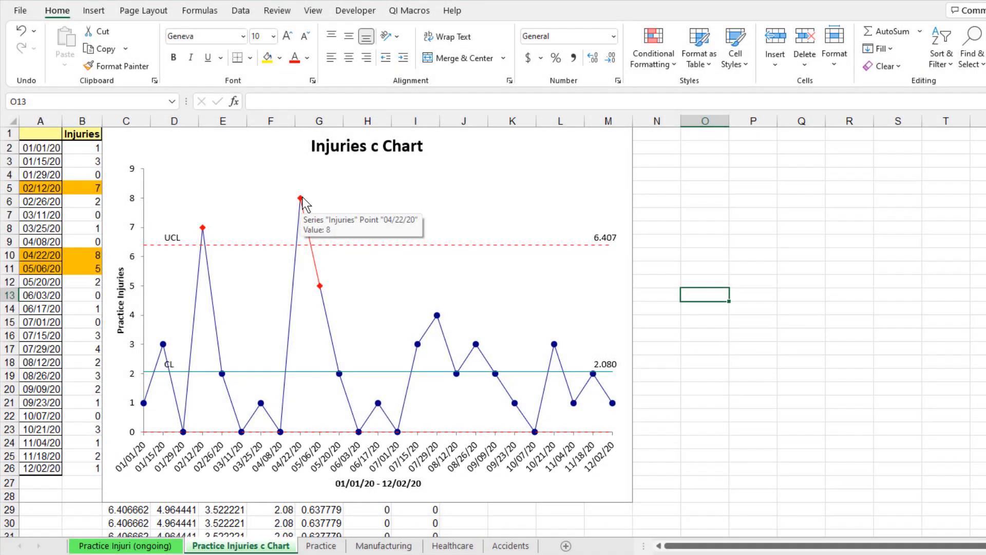
pyautogui.click(302, 200)
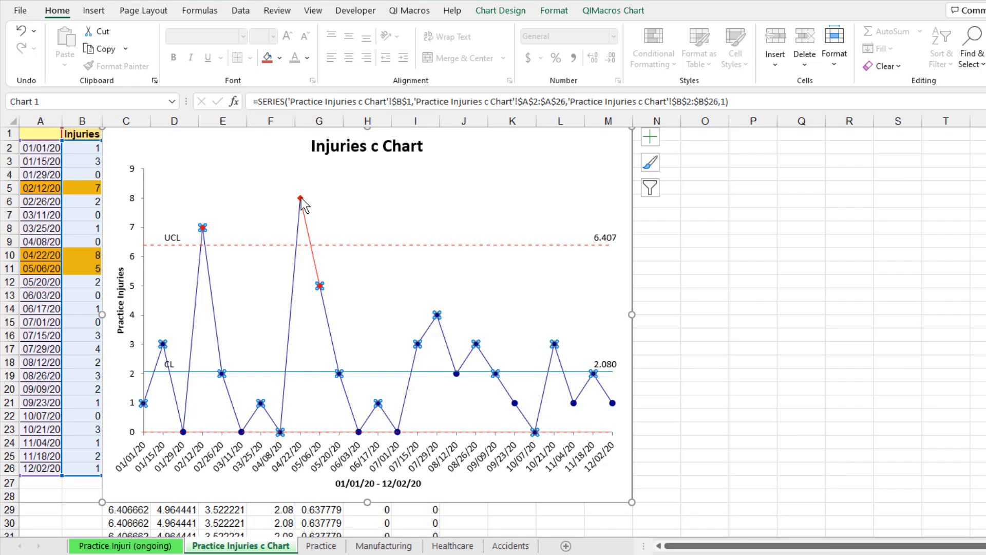
pyautogui.click(301, 199)
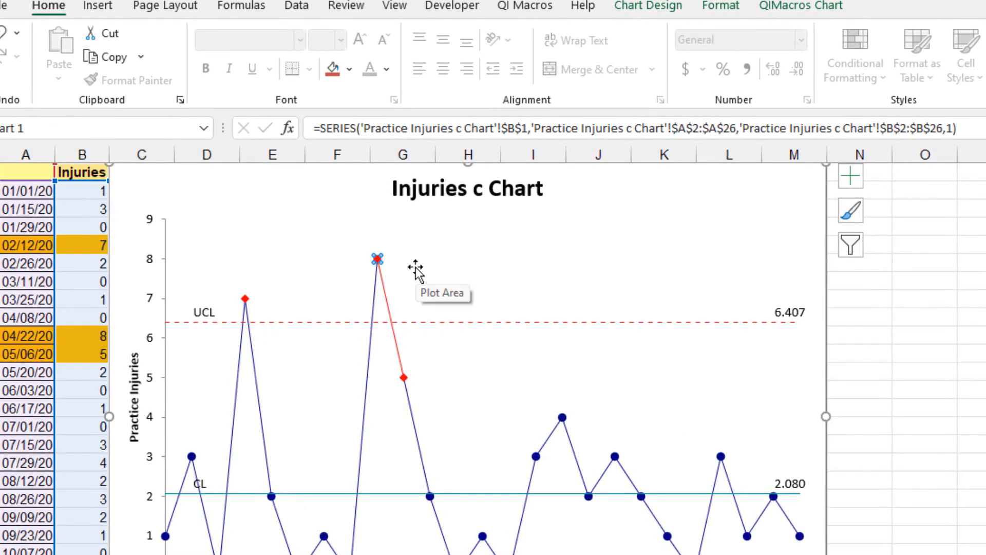
pyautogui.click(794, 7)
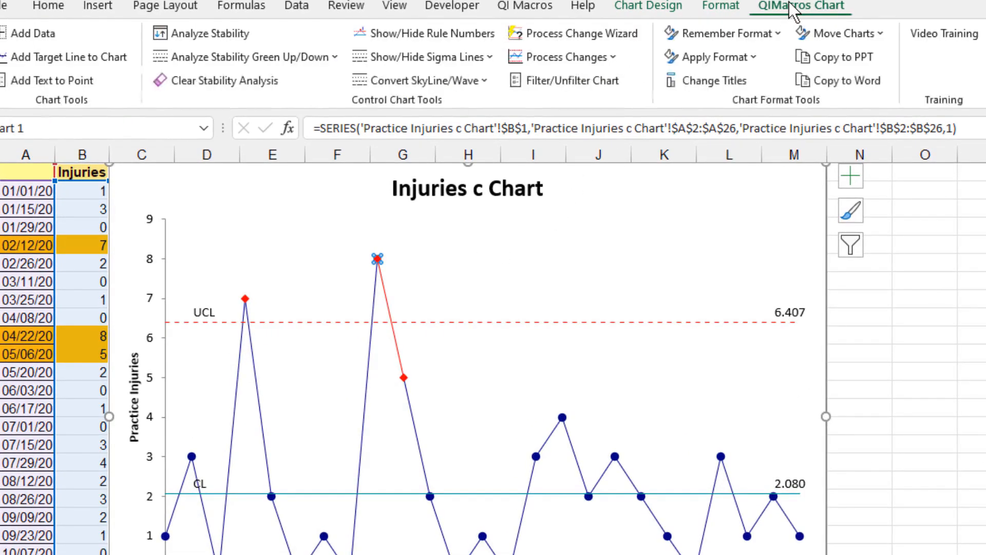
pyautogui.click(617, 58)
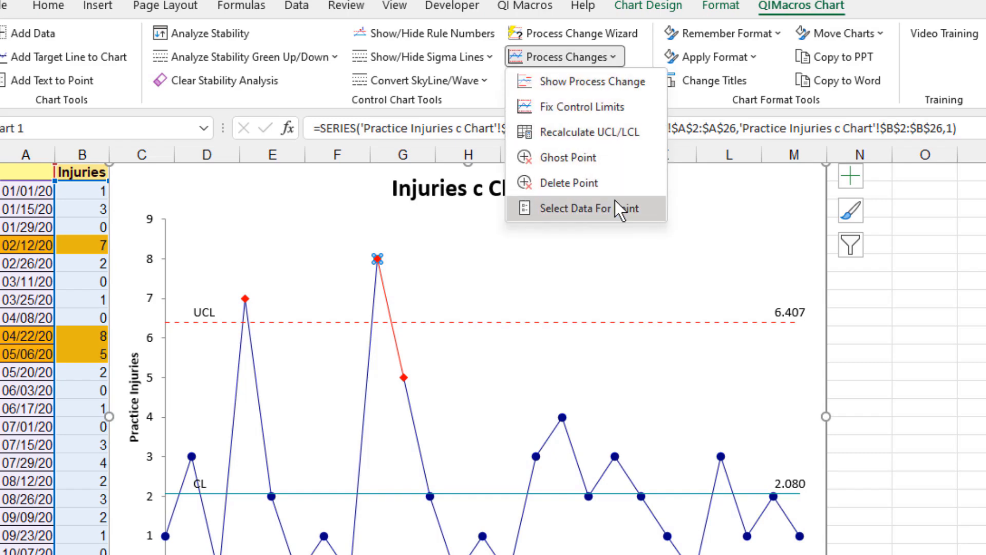
pyautogui.click(615, 208)
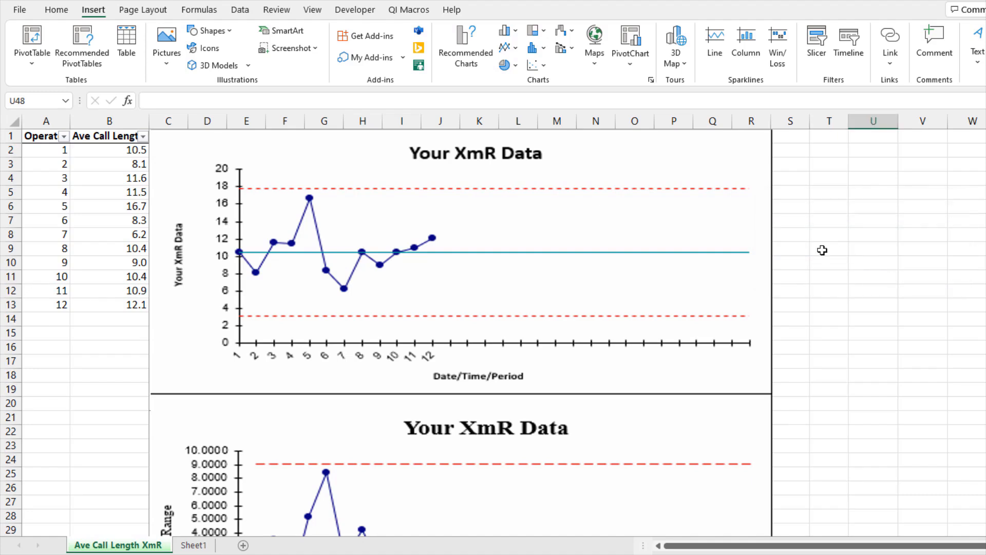
# Step: Filter the XmR chart on the Ave Call Length XmR sheet to leave out the blank periods after point 12
pyautogui.click(761, 234)
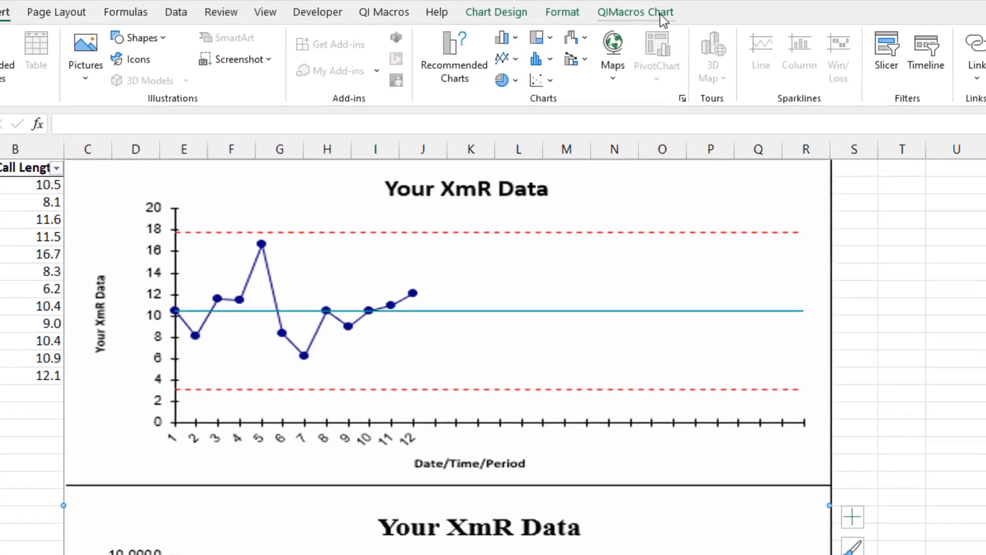
pyautogui.click(631, 10)
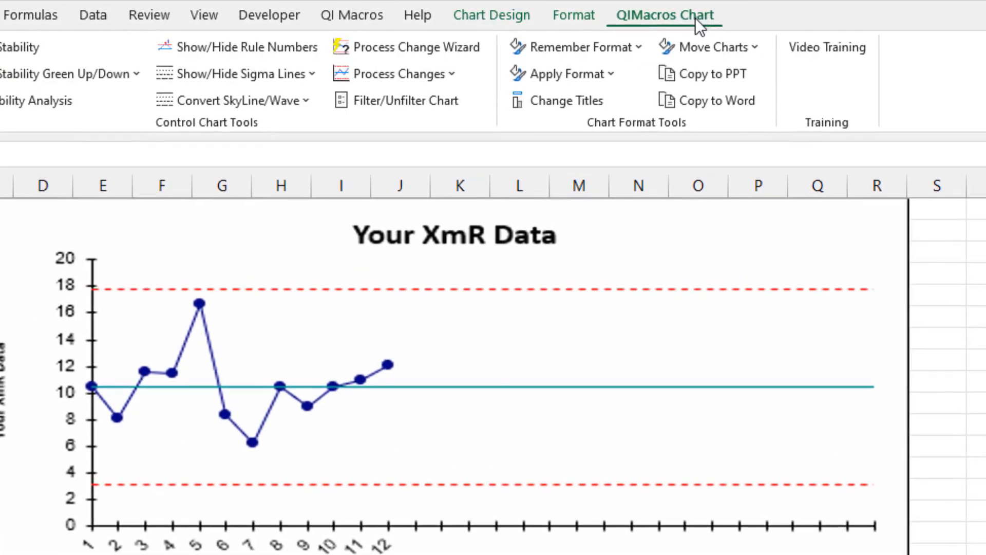
pyautogui.click(458, 102)
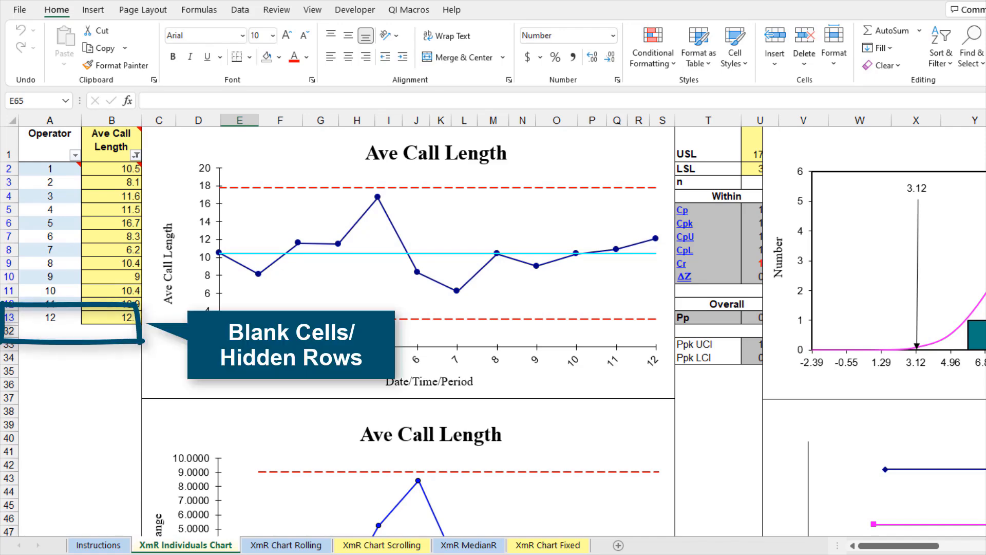
# Step: Unfilter the Ave Call Length chart and append operators 13–22 with values 8.1, 5.3, 13.4, 11.7, 8, 8.2, 11.7, 9, 11.8, 7.3
pyautogui.click(616, 148)
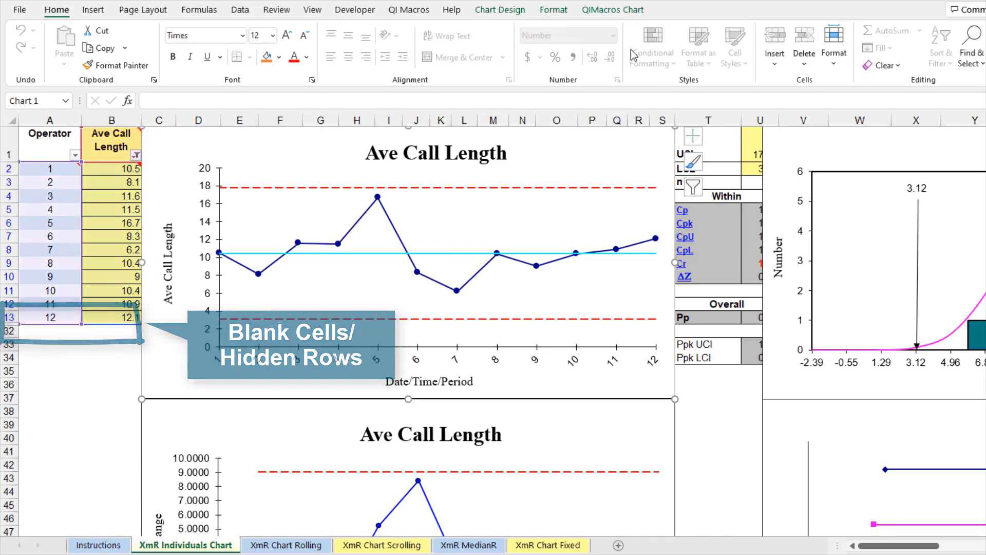
pyautogui.click(635, 11)
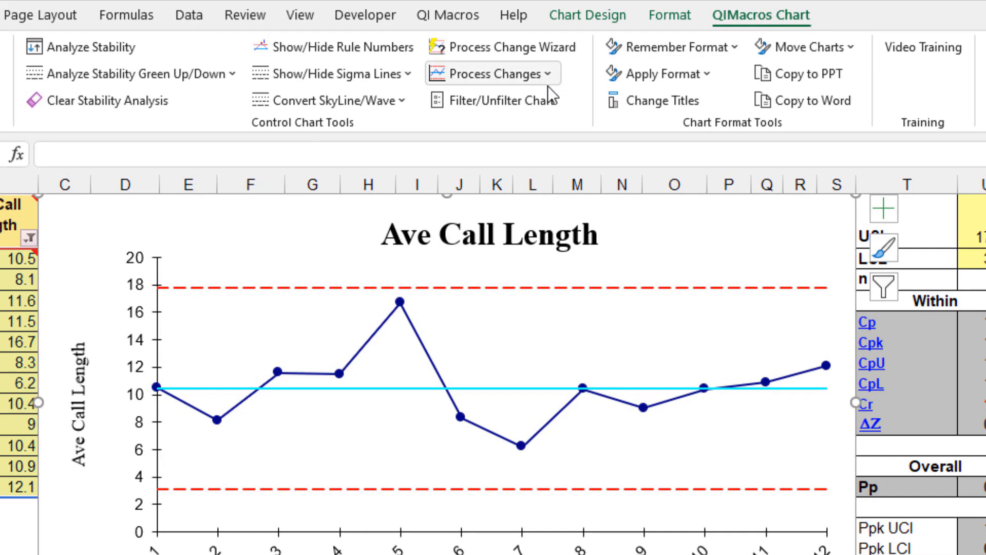
pyautogui.click(542, 107)
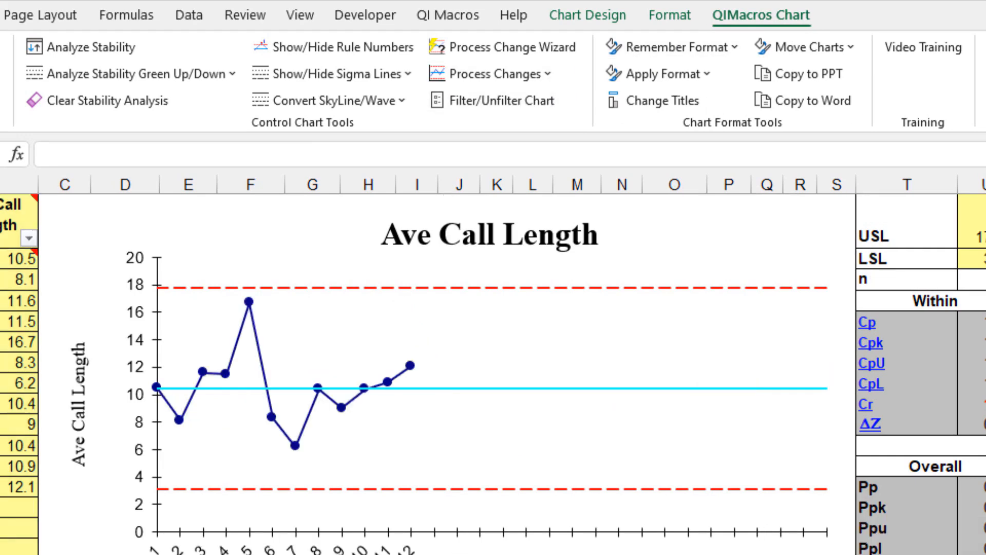
pyautogui.click(52, 335)
pyautogui.write('13\t8.1 14\t5.3 15\t13.4 16\t11.7 17\t8 18\t8.2 19\t11.7 20\t9 21\t11.8 22\t7.3')
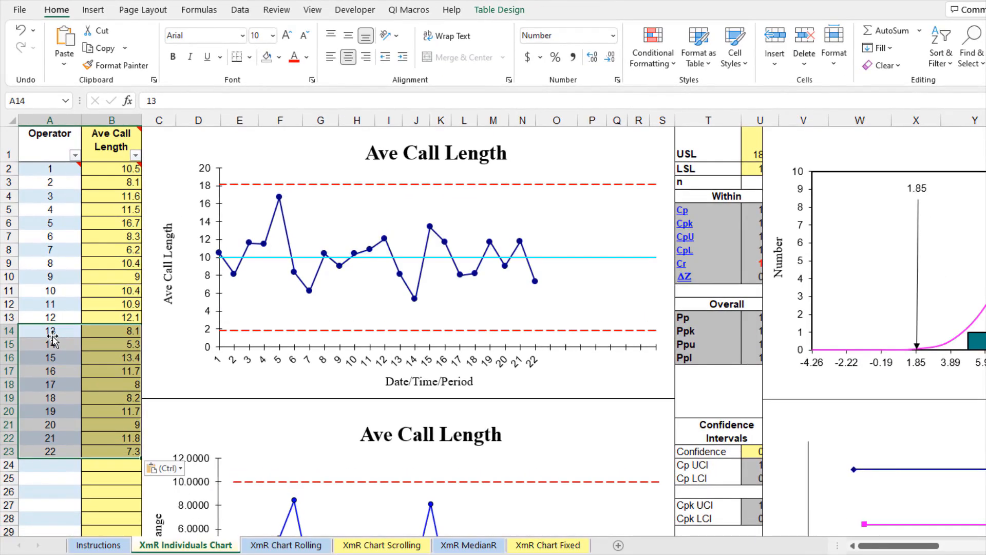
# Step: Filter the Ave Call Length chart again to hide the blank rows after operator 22
pyautogui.click(587, 151)
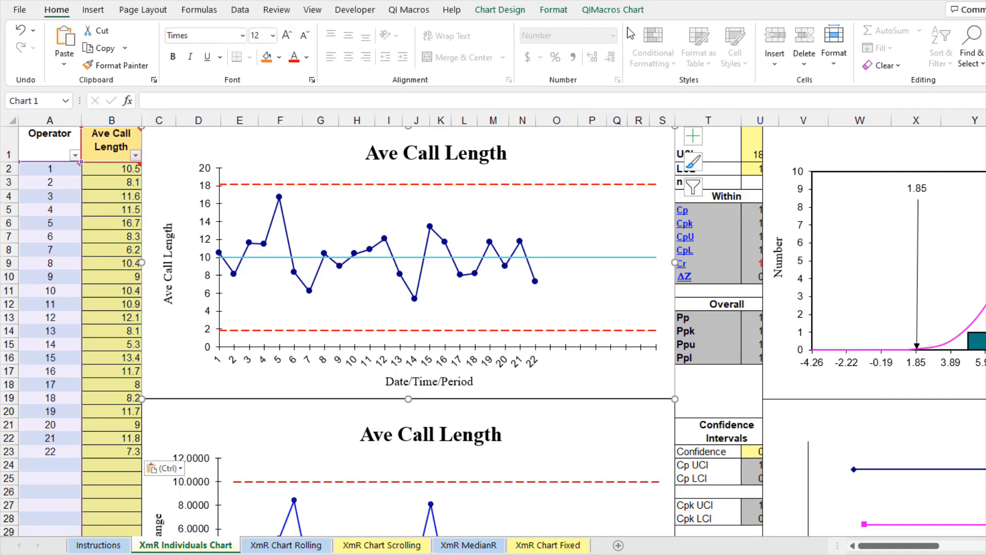
pyautogui.click(628, 14)
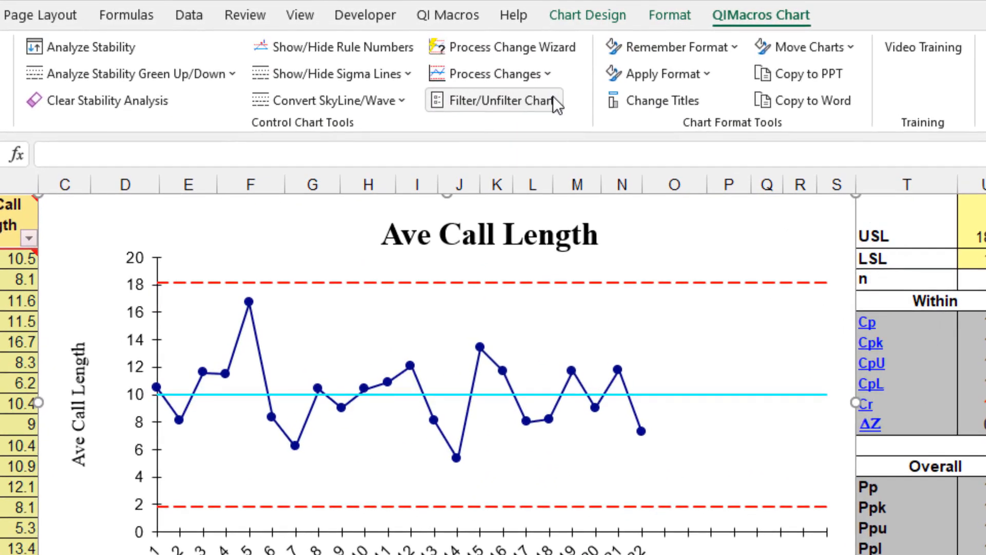
pyautogui.click(554, 97)
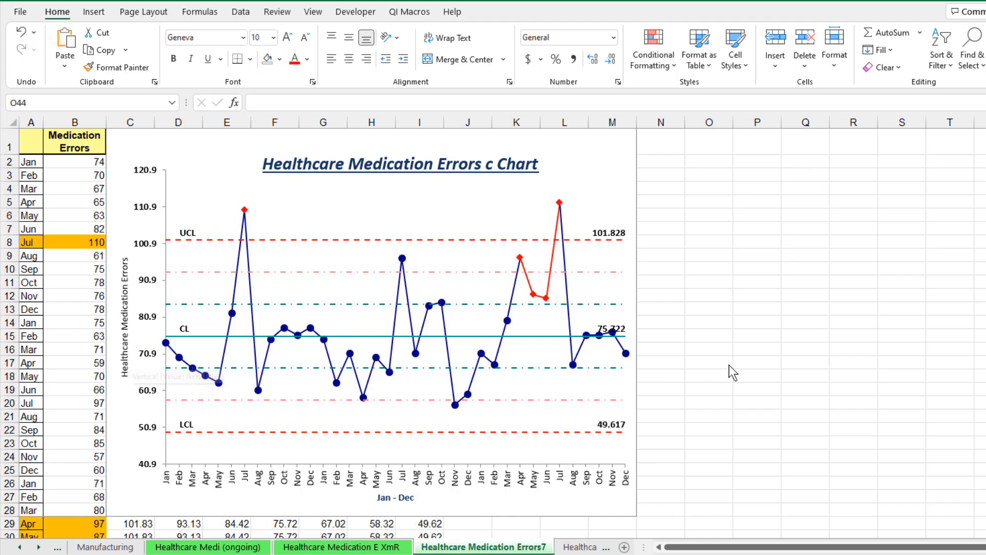
# Step: Remember the format of the Healthcare Medication Errors c chart for reuse on other charts
pyautogui.click(616, 146)
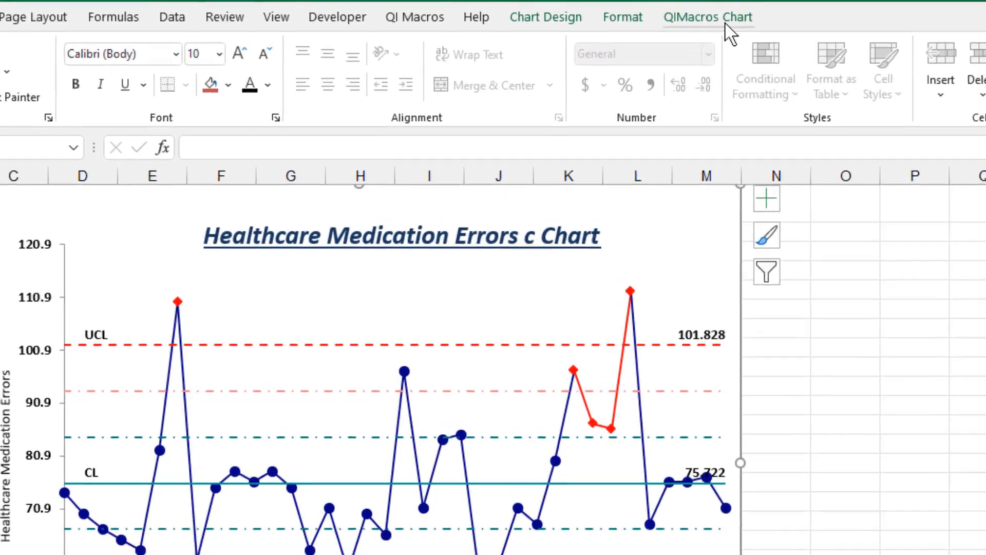
pyautogui.click(623, 13)
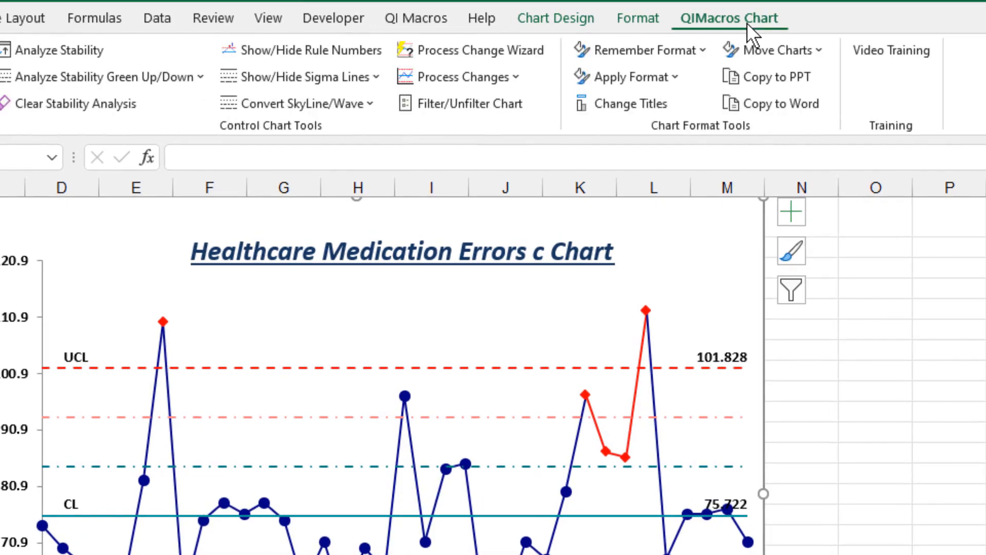
pyautogui.click(695, 50)
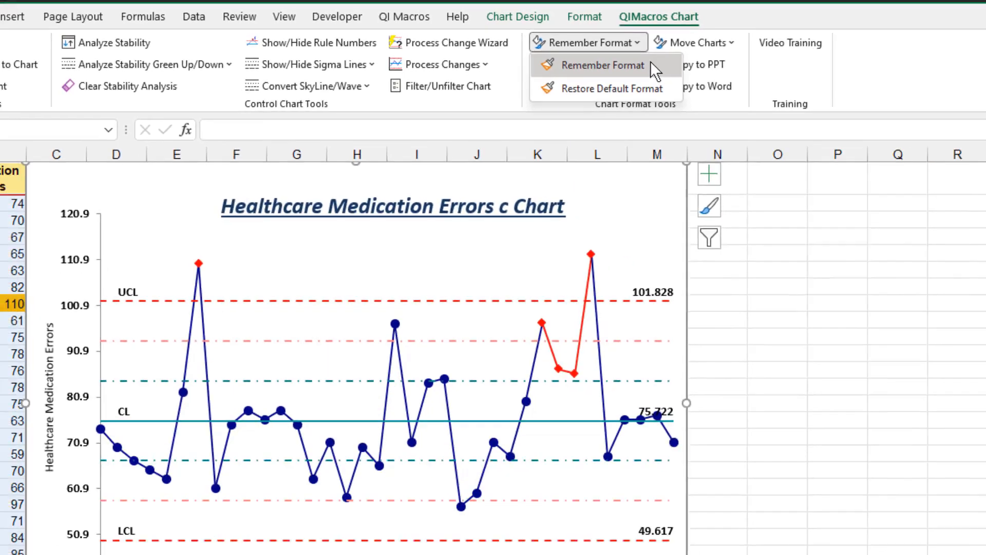
pyautogui.click(720, 74)
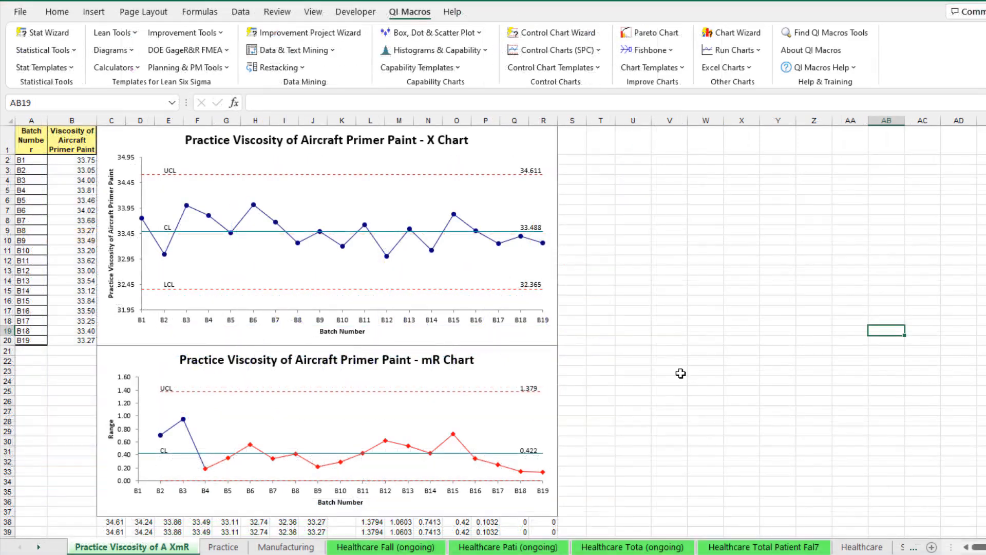
# Step: Apply the remembered format to the Practice Viscosity of Aircraft Primer Paint X chart, and extend it to all charts
pyautogui.click(546, 148)
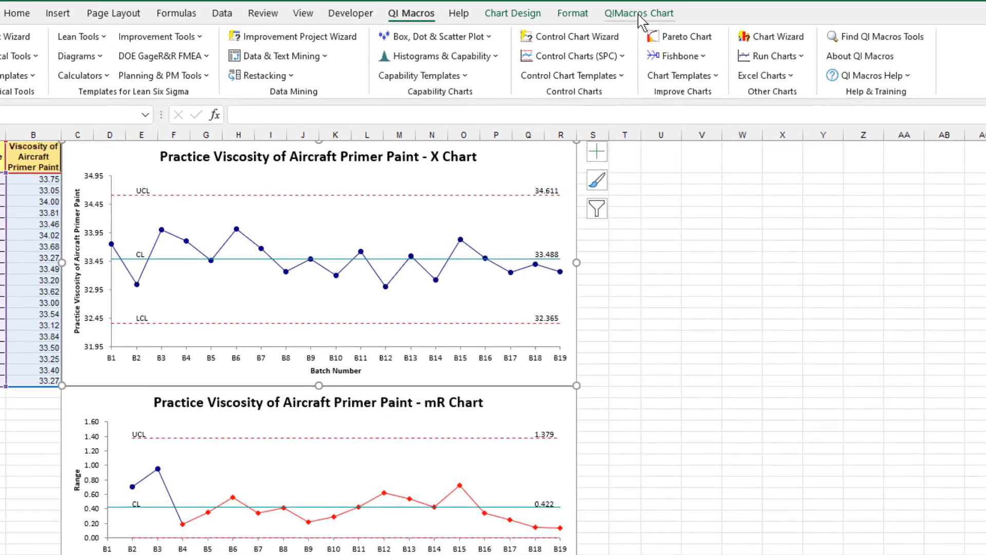
pyautogui.click(613, 12)
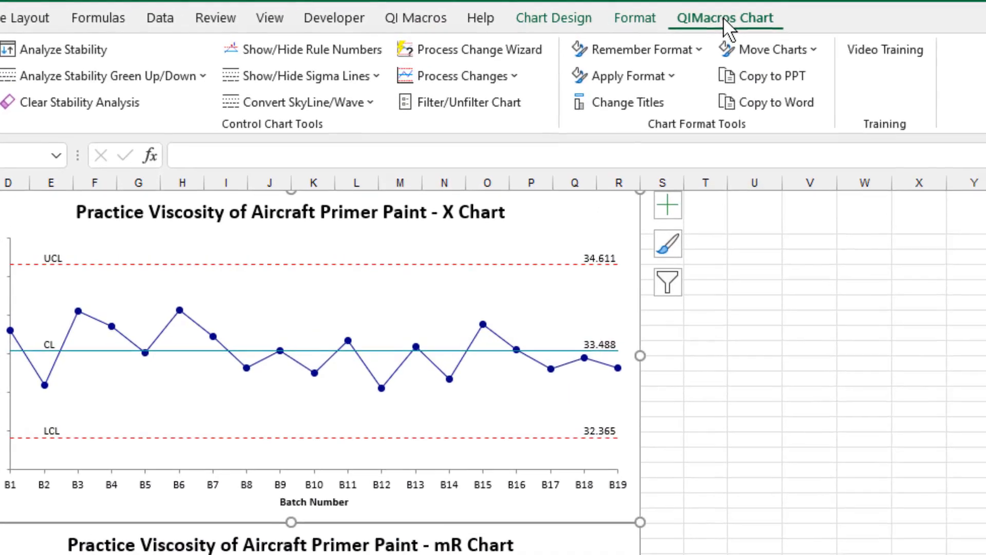
pyautogui.click(676, 75)
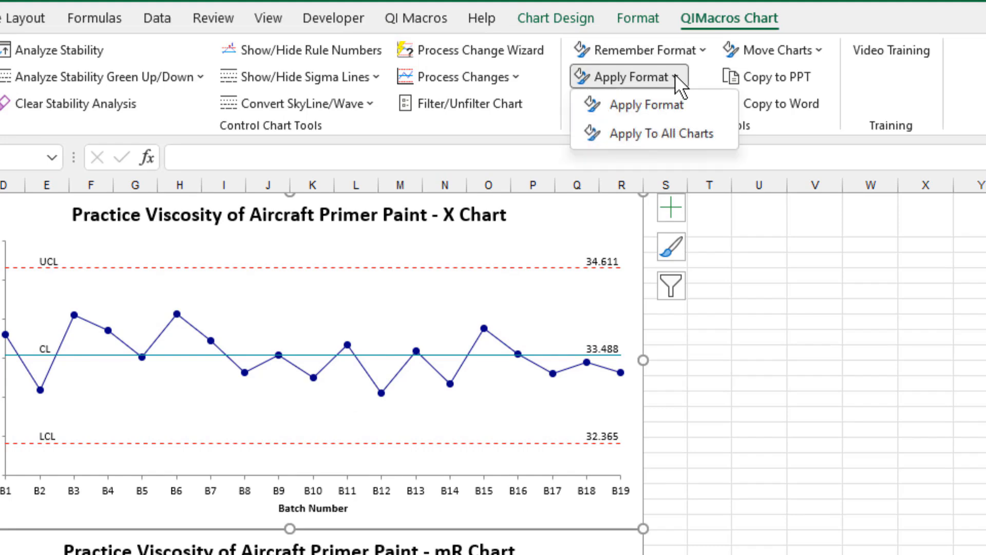
pyautogui.click(698, 108)
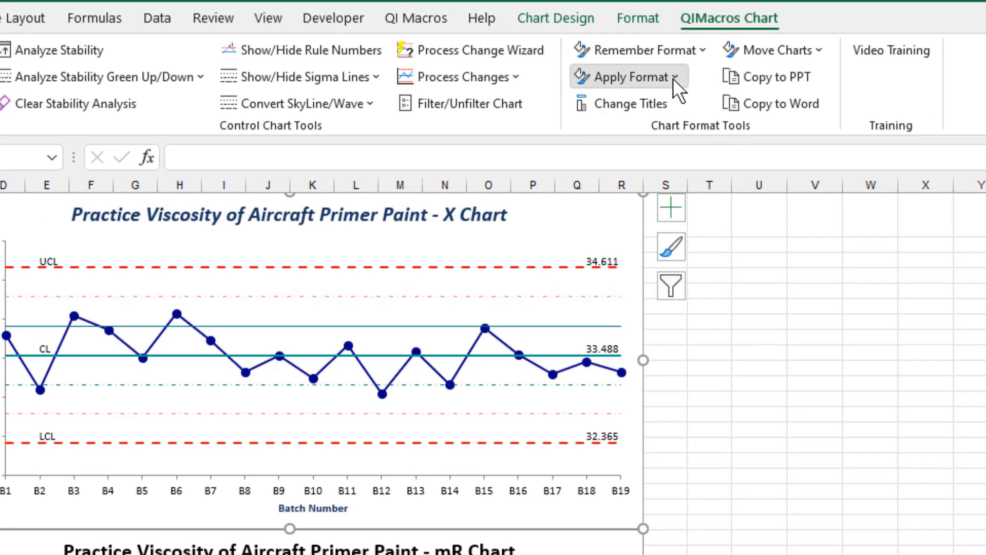
pyautogui.click(643, 71)
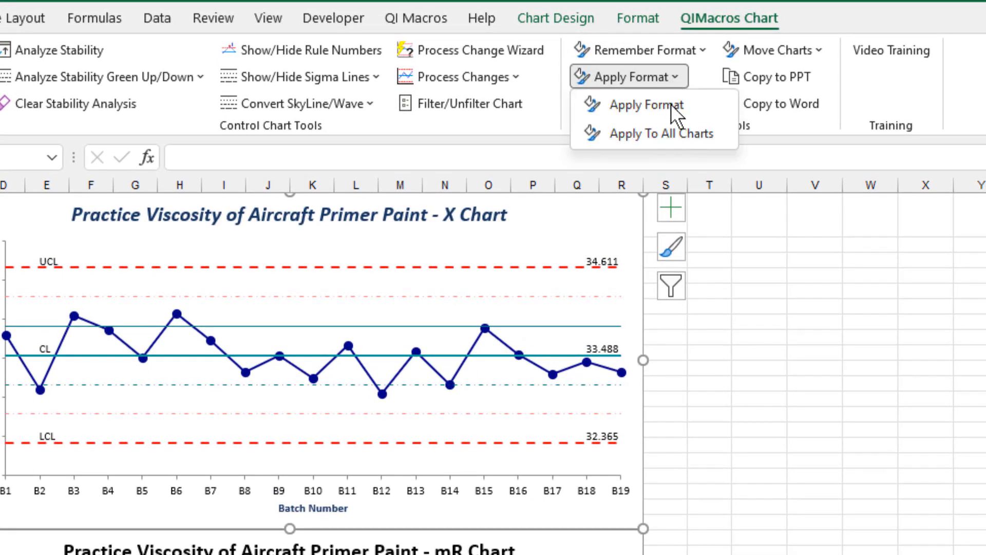
pyautogui.click(683, 134)
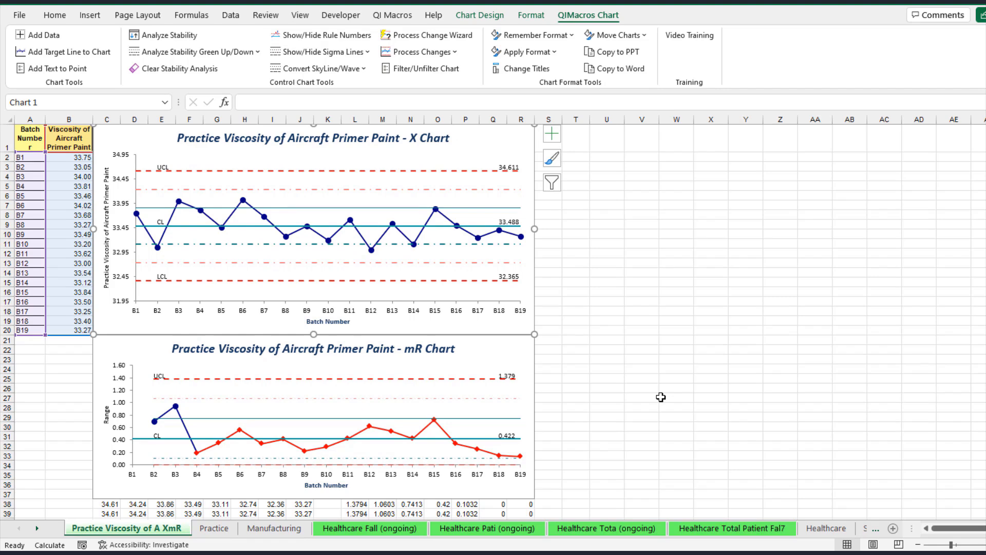
# Step: Restore the default chart format and apply it to all charts
pyautogui.click(572, 35)
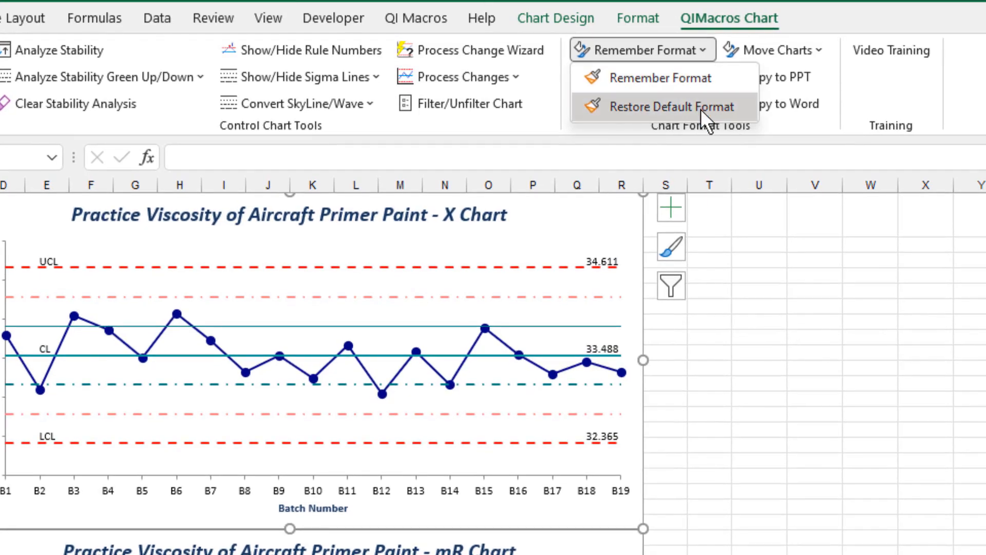
pyautogui.click(701, 110)
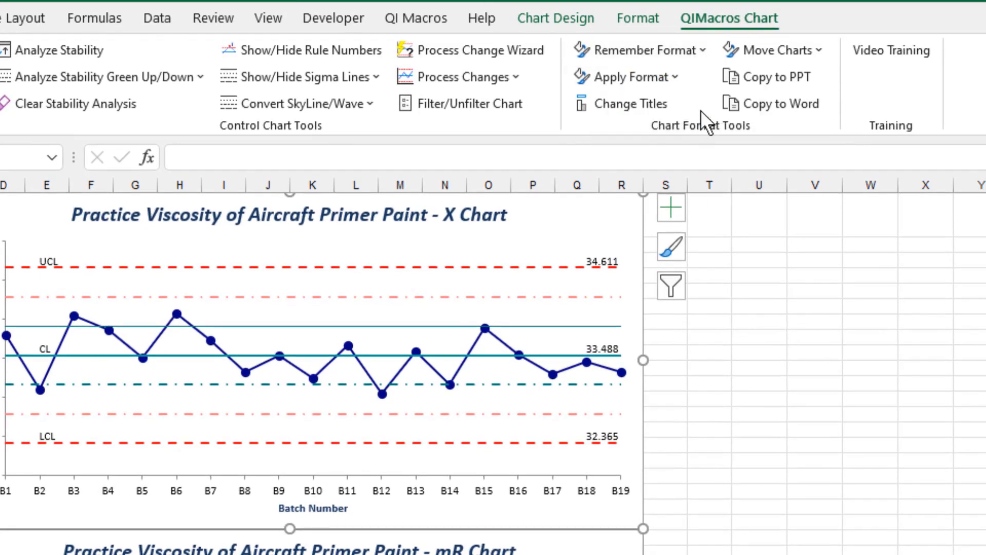
pyautogui.click(675, 78)
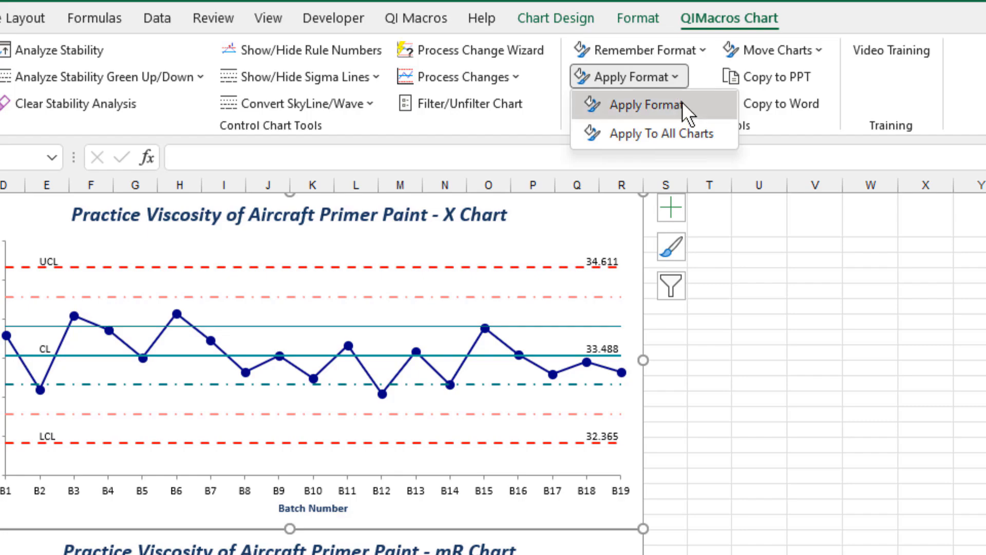
pyautogui.click(688, 134)
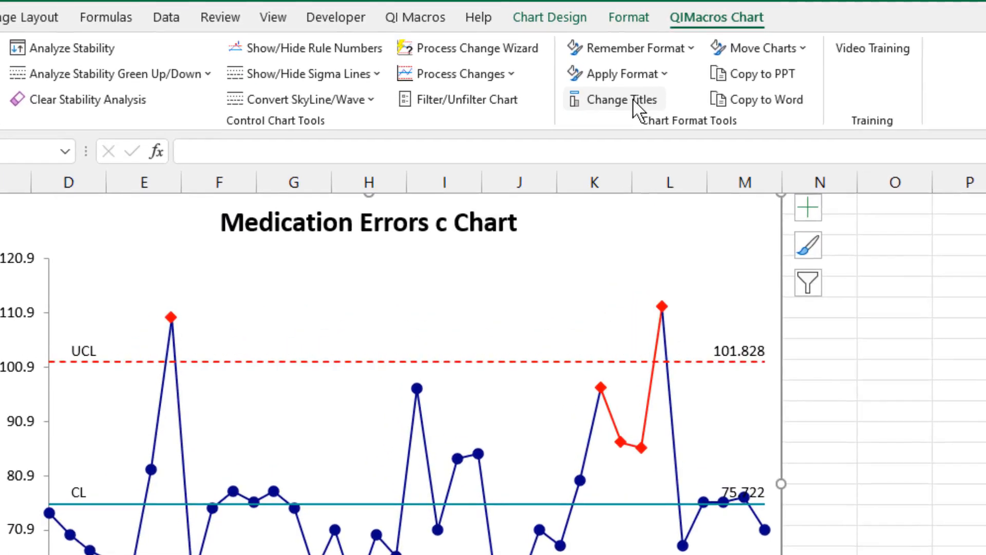
# Step: Change the Medication Errors c chart's X axis title to "January through December 2021"
pyautogui.click(632, 101)
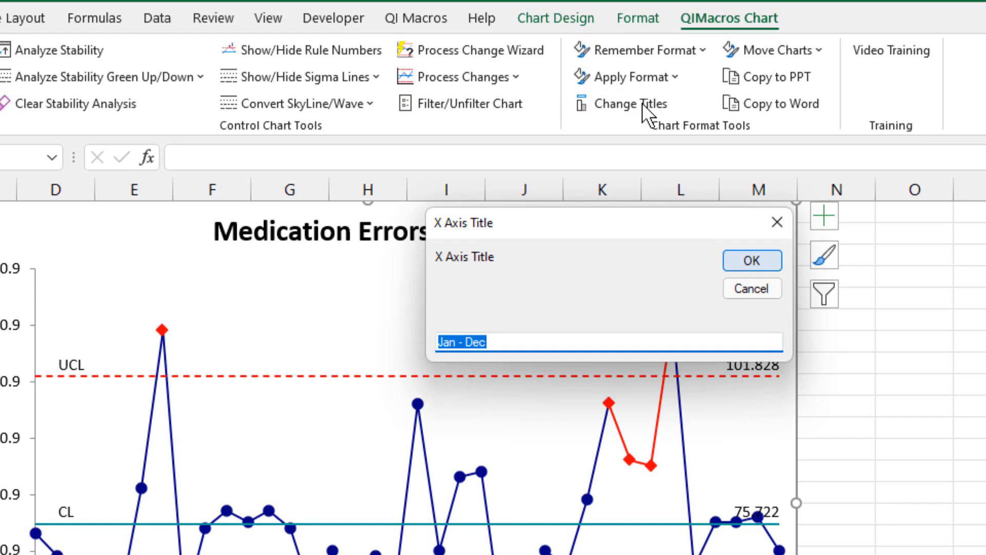
pyautogui.write('January th')
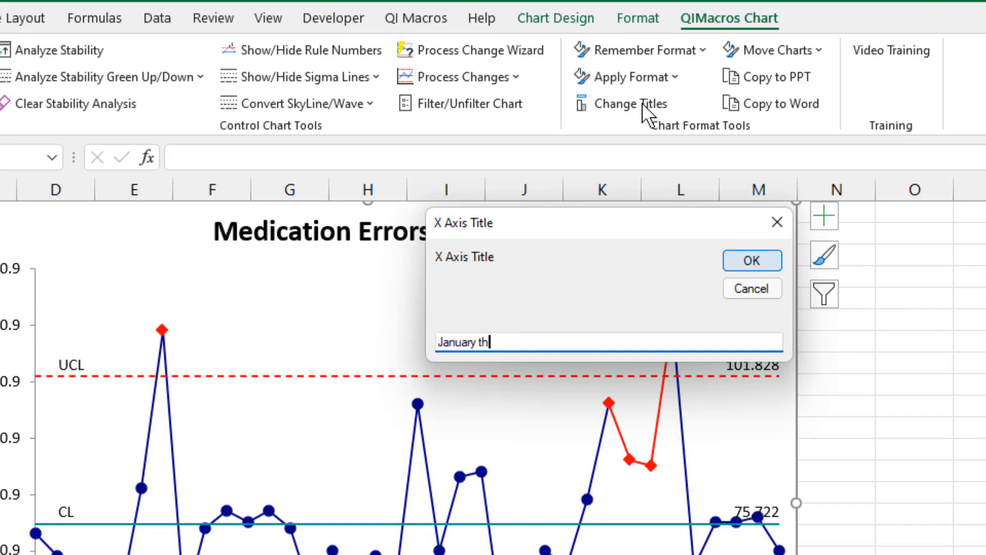
pyautogui.write('rough December 2021')
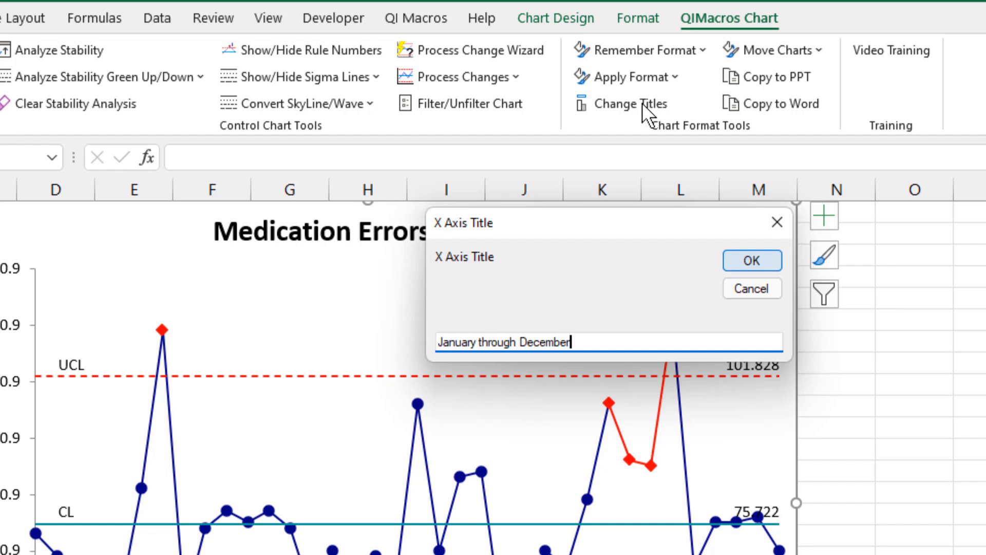
pyautogui.click(751, 260)
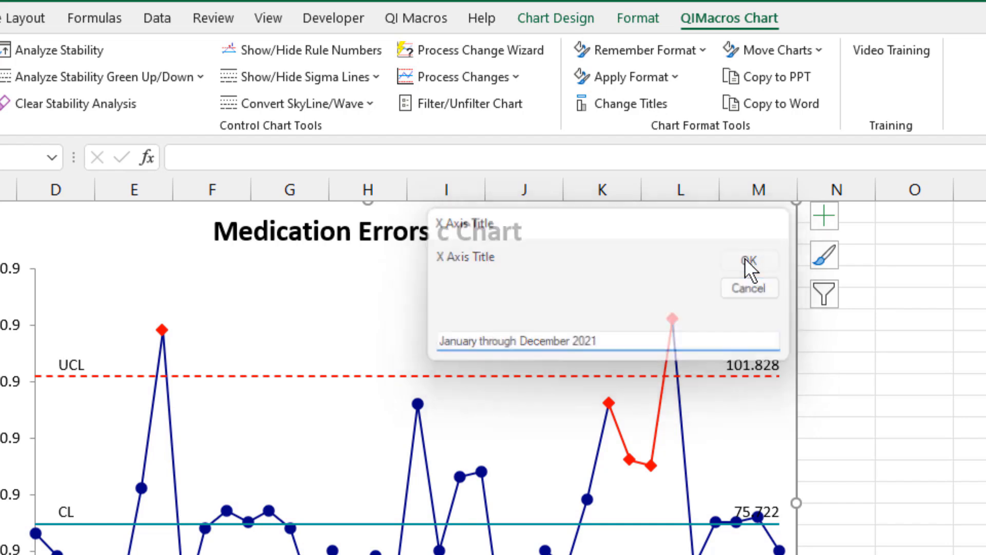
pyautogui.click(752, 261)
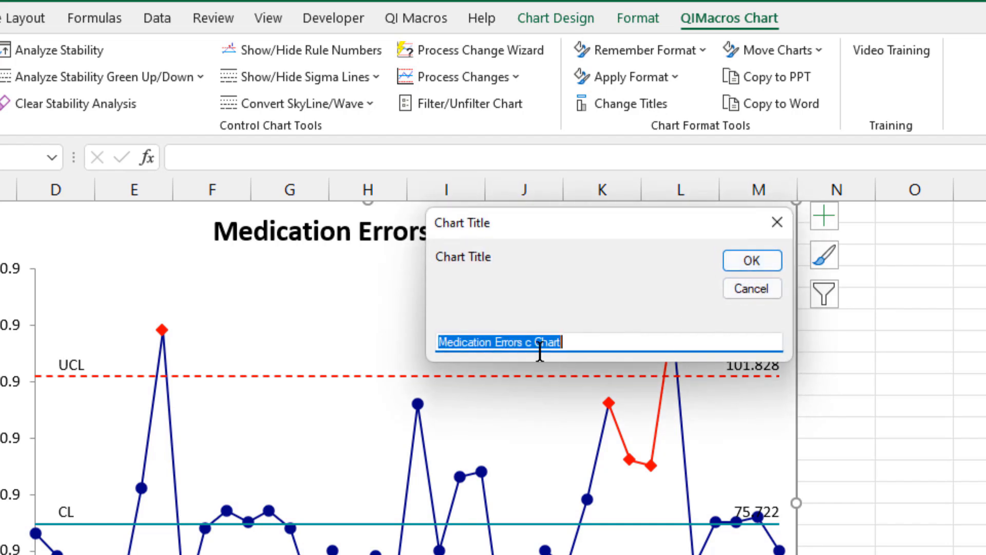
# Step: Shorten the chart title to "Medication Errors" by removing "c Chart"
pyautogui.moveTo(525, 341); pyautogui.dragTo(613, 340)
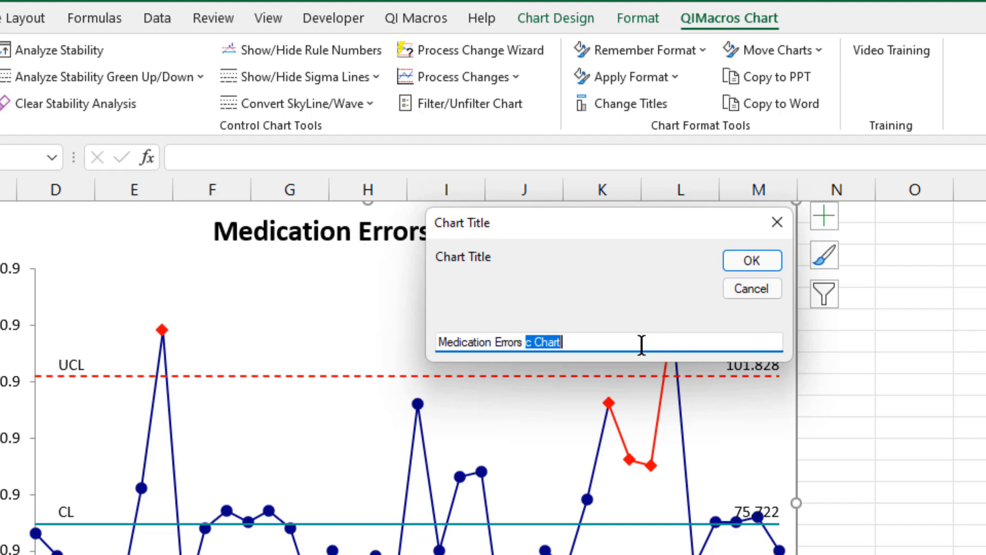
pyautogui.press('BackSpace')
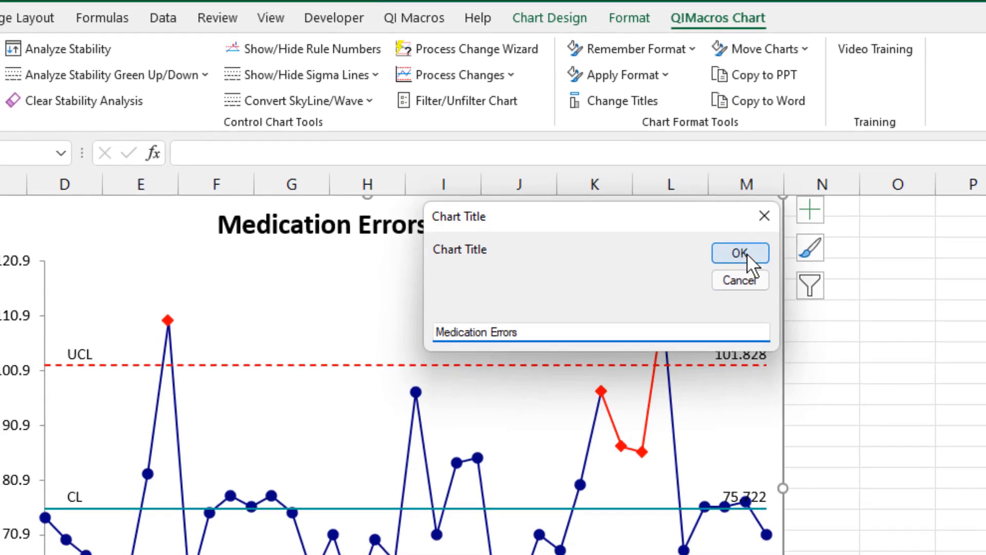
pyautogui.click(751, 258)
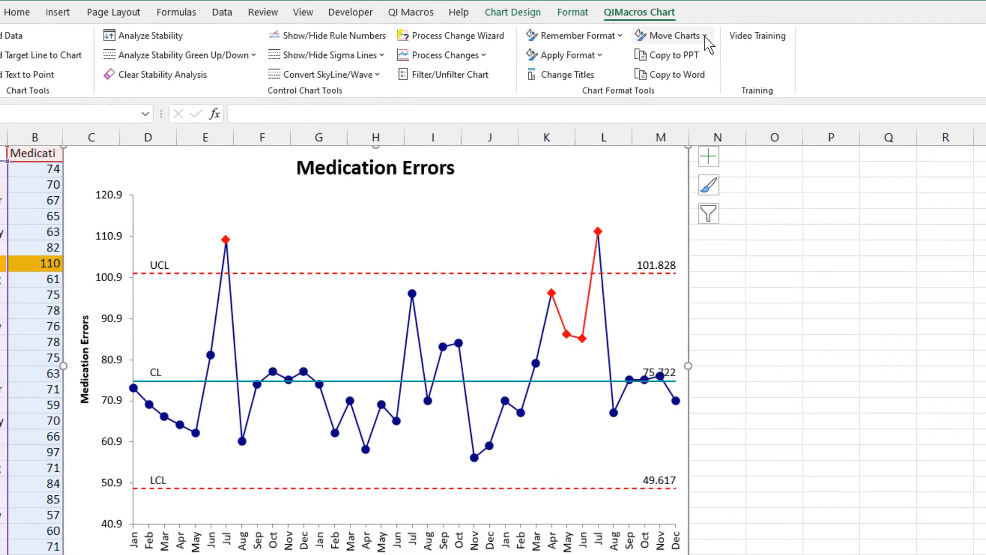
# Step: Use Move Charts to put the Medication Errors chart on its own chart sheet, check it, and return to the worksheet chart
pyautogui.click(672, 31)
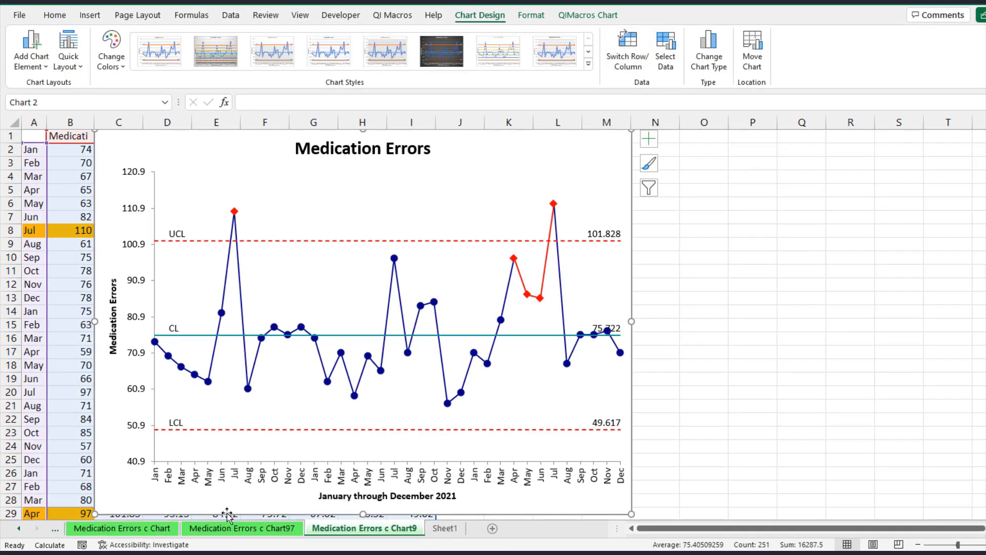
pyautogui.click(224, 532)
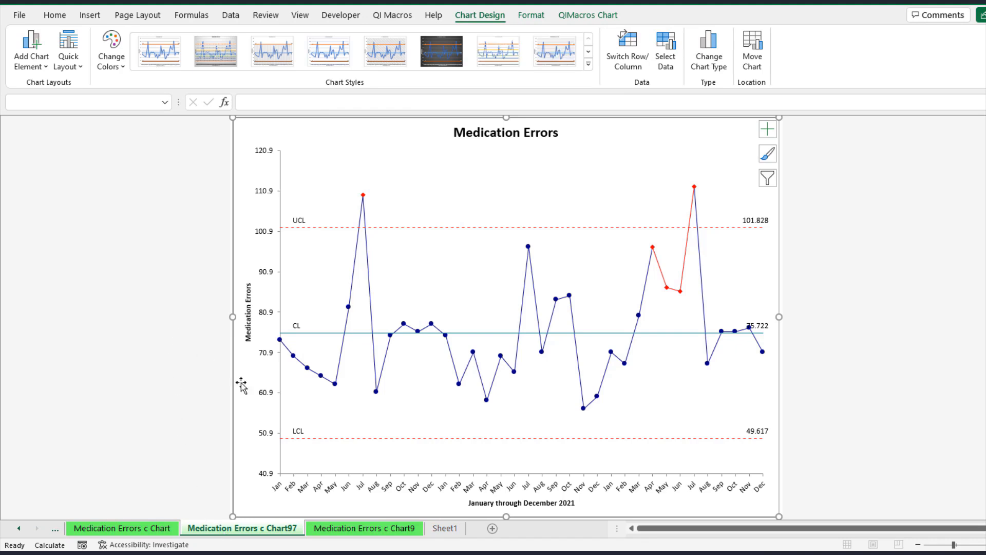
pyautogui.click(375, 527)
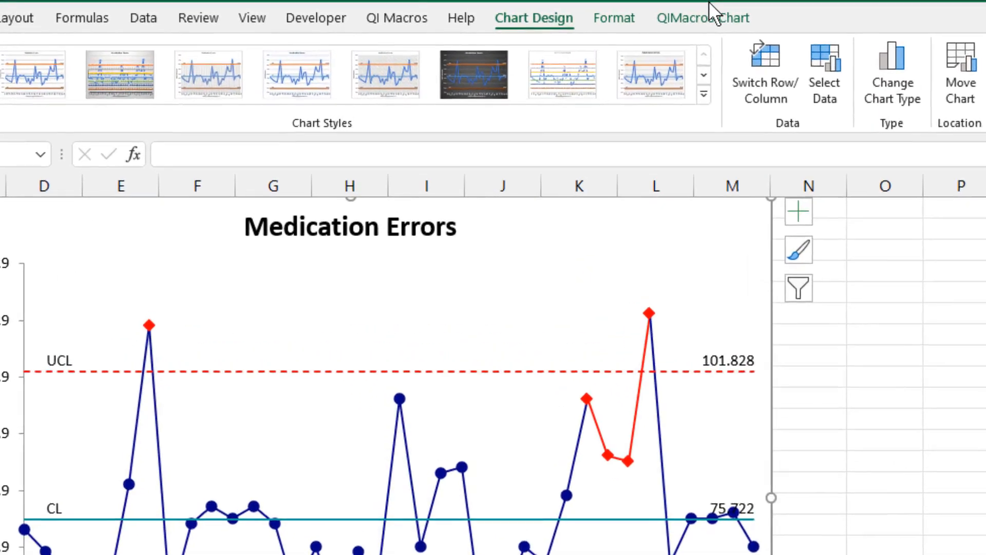
# Step: Copy the Medication Errors chart to PowerPoint and to Word with the QI Macros chart format tools
pyautogui.click(589, 15)
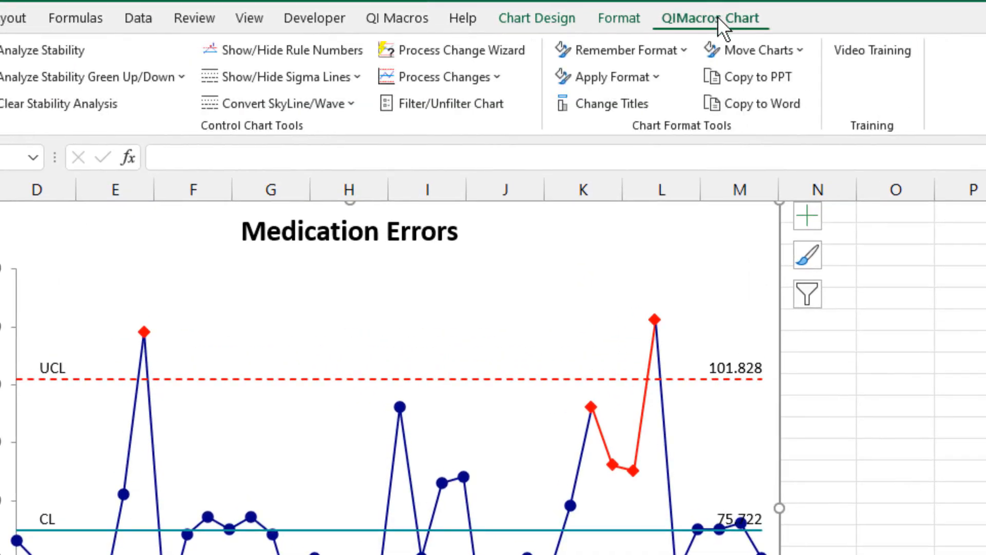
pyautogui.click(784, 77)
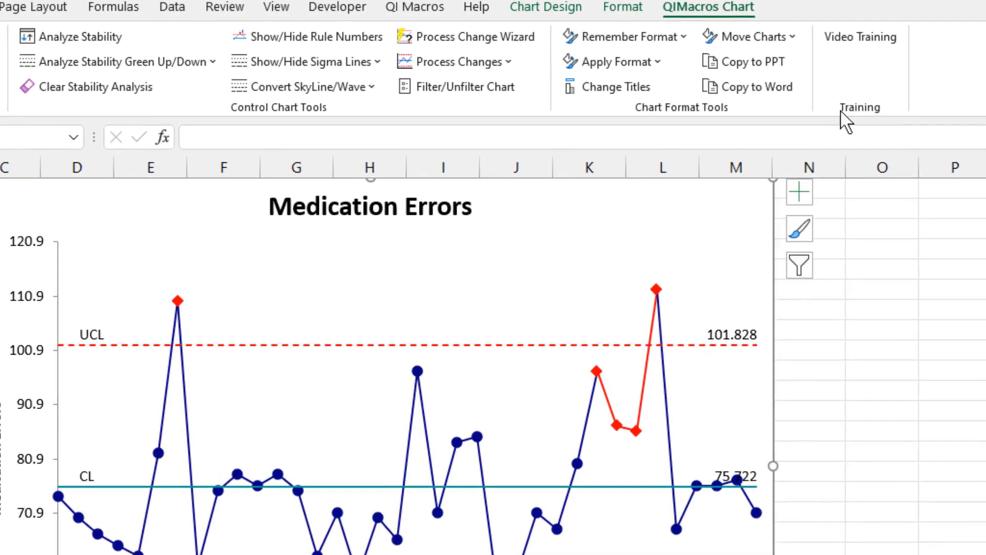
pyautogui.click(677, 68)
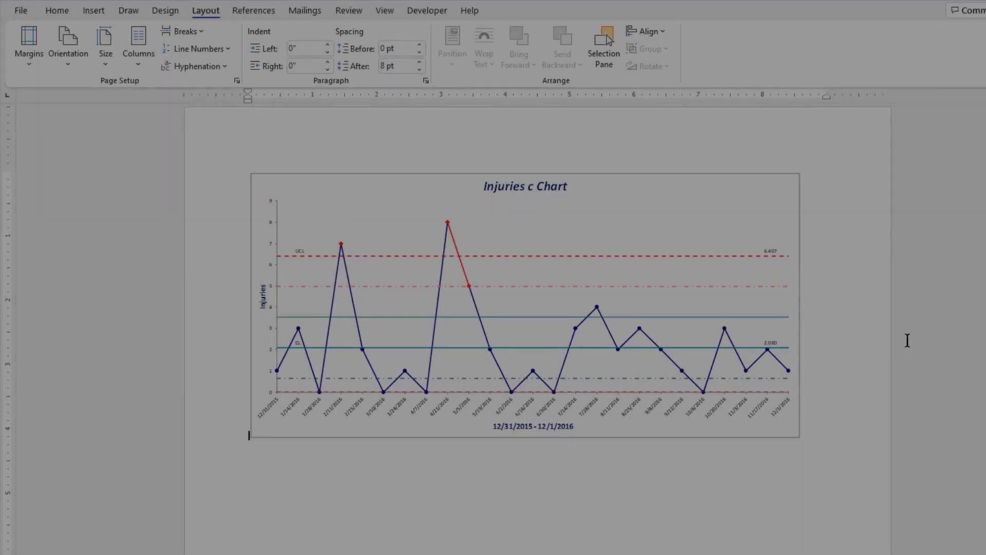